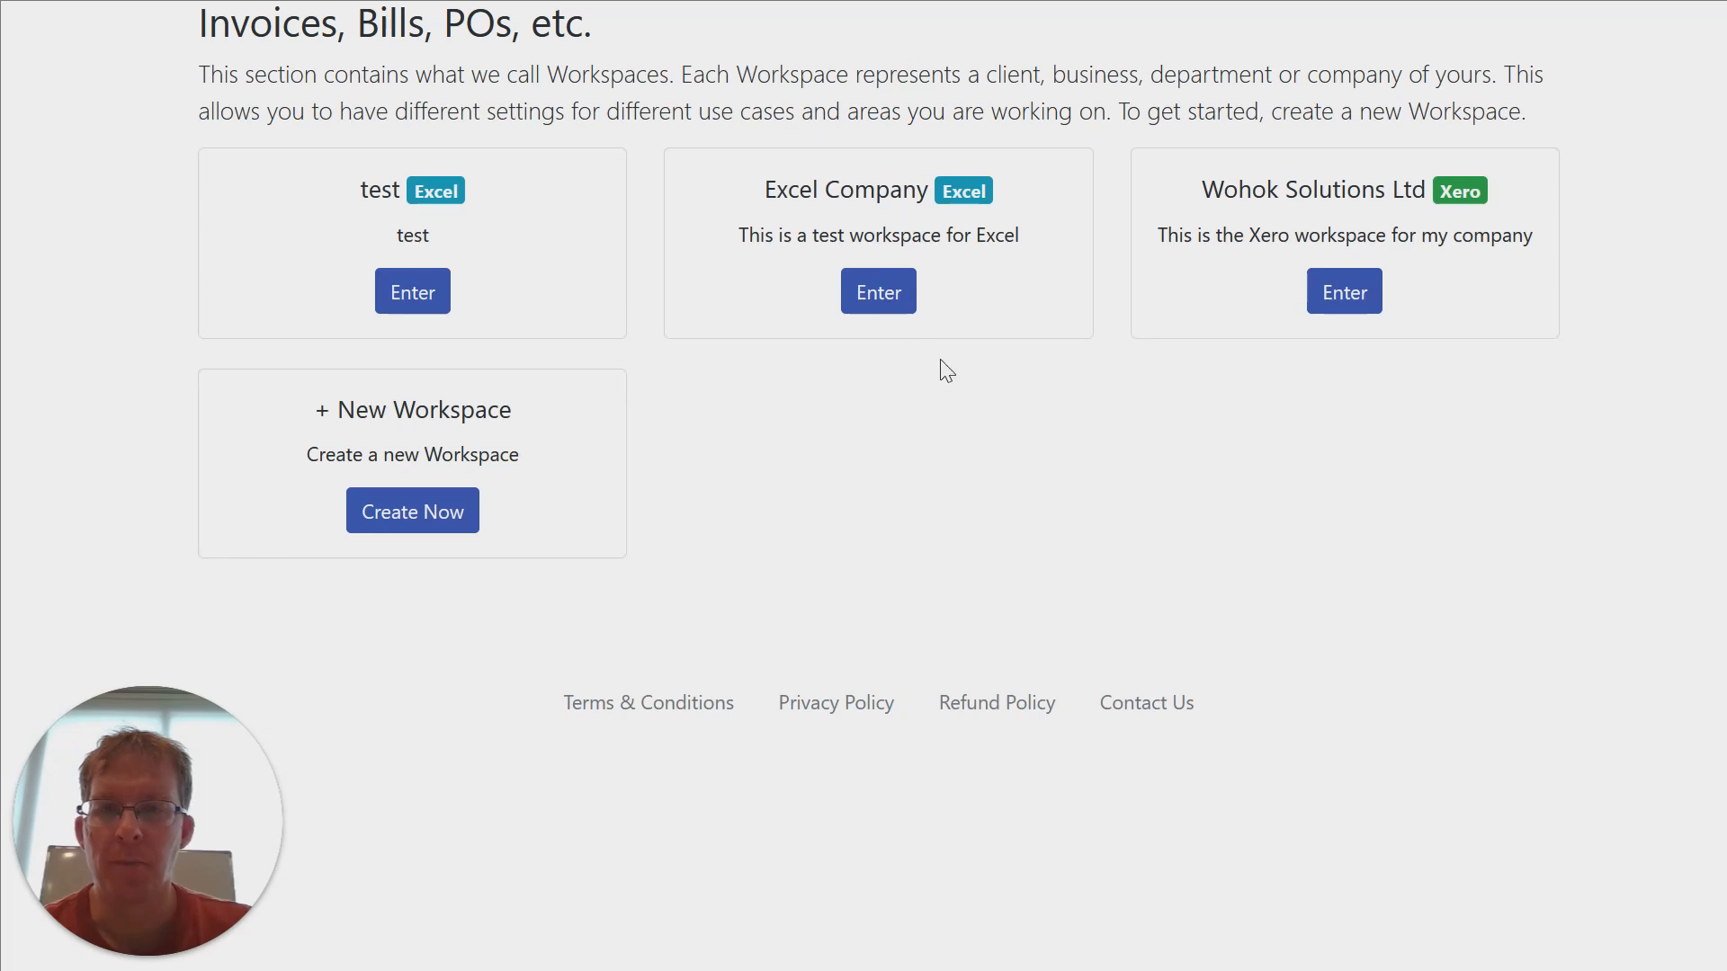
In the Excel Company workspace, add the seven selected invoice PDFs as bills to pay and run the processing
click(884, 297)
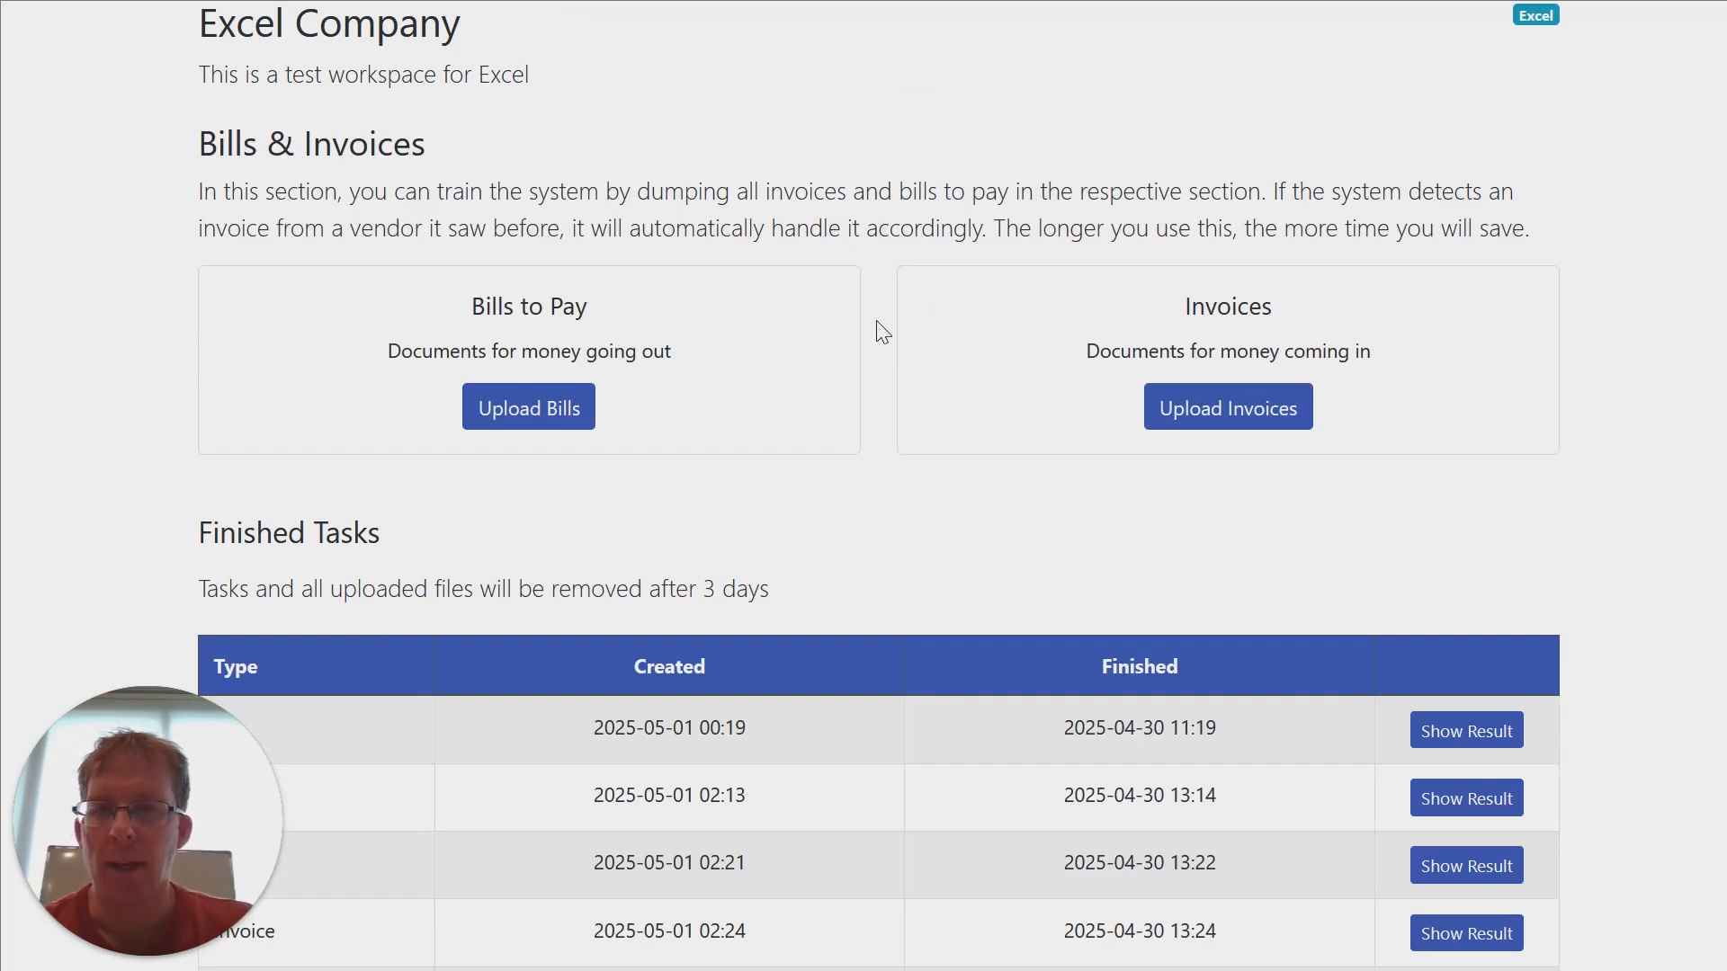
click(538, 425)
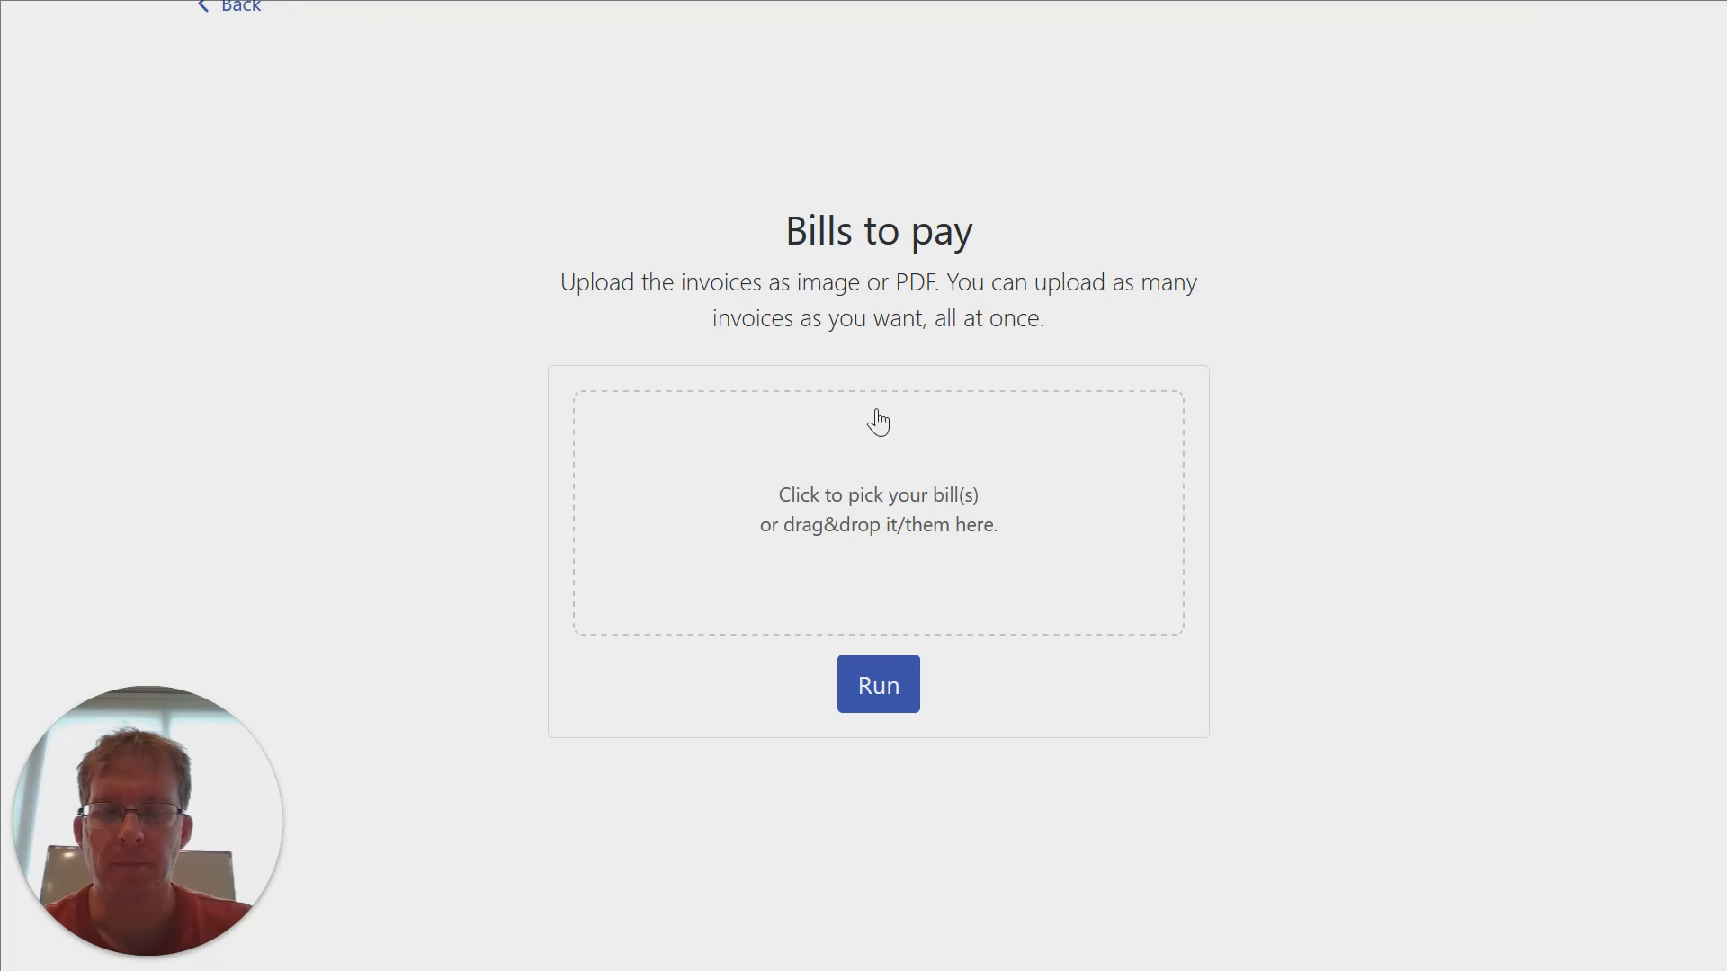
click(713, 502)
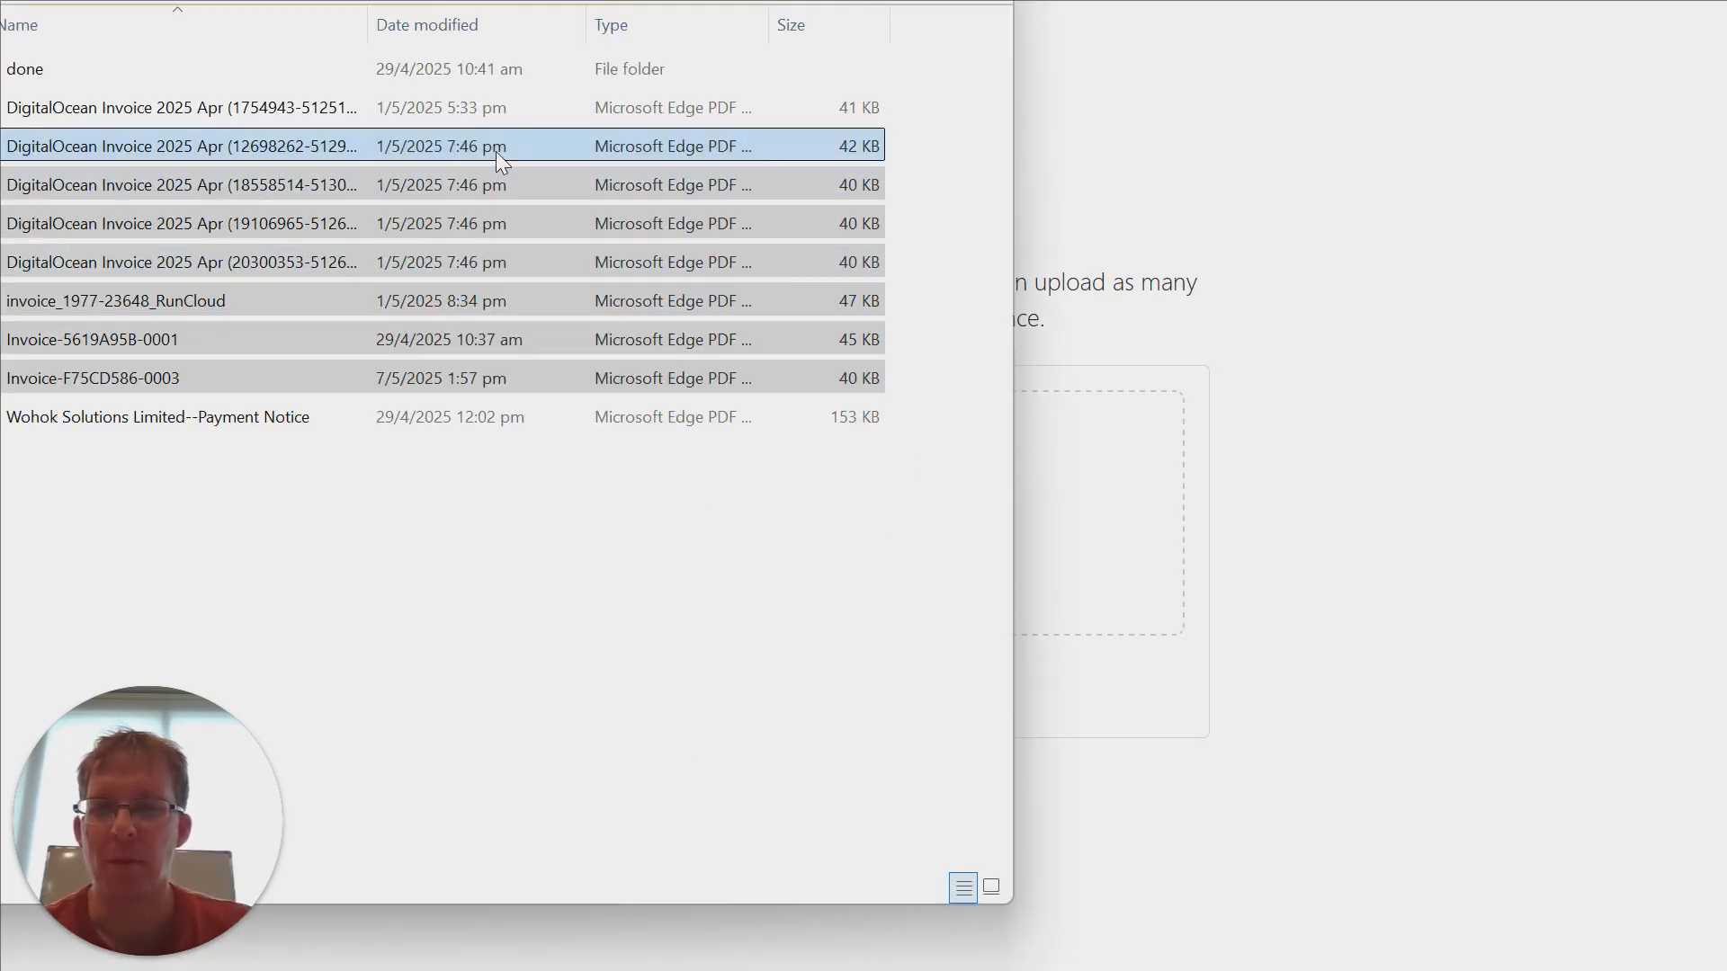
drag(501, 160, 1097, 529)
click(1348, 491)
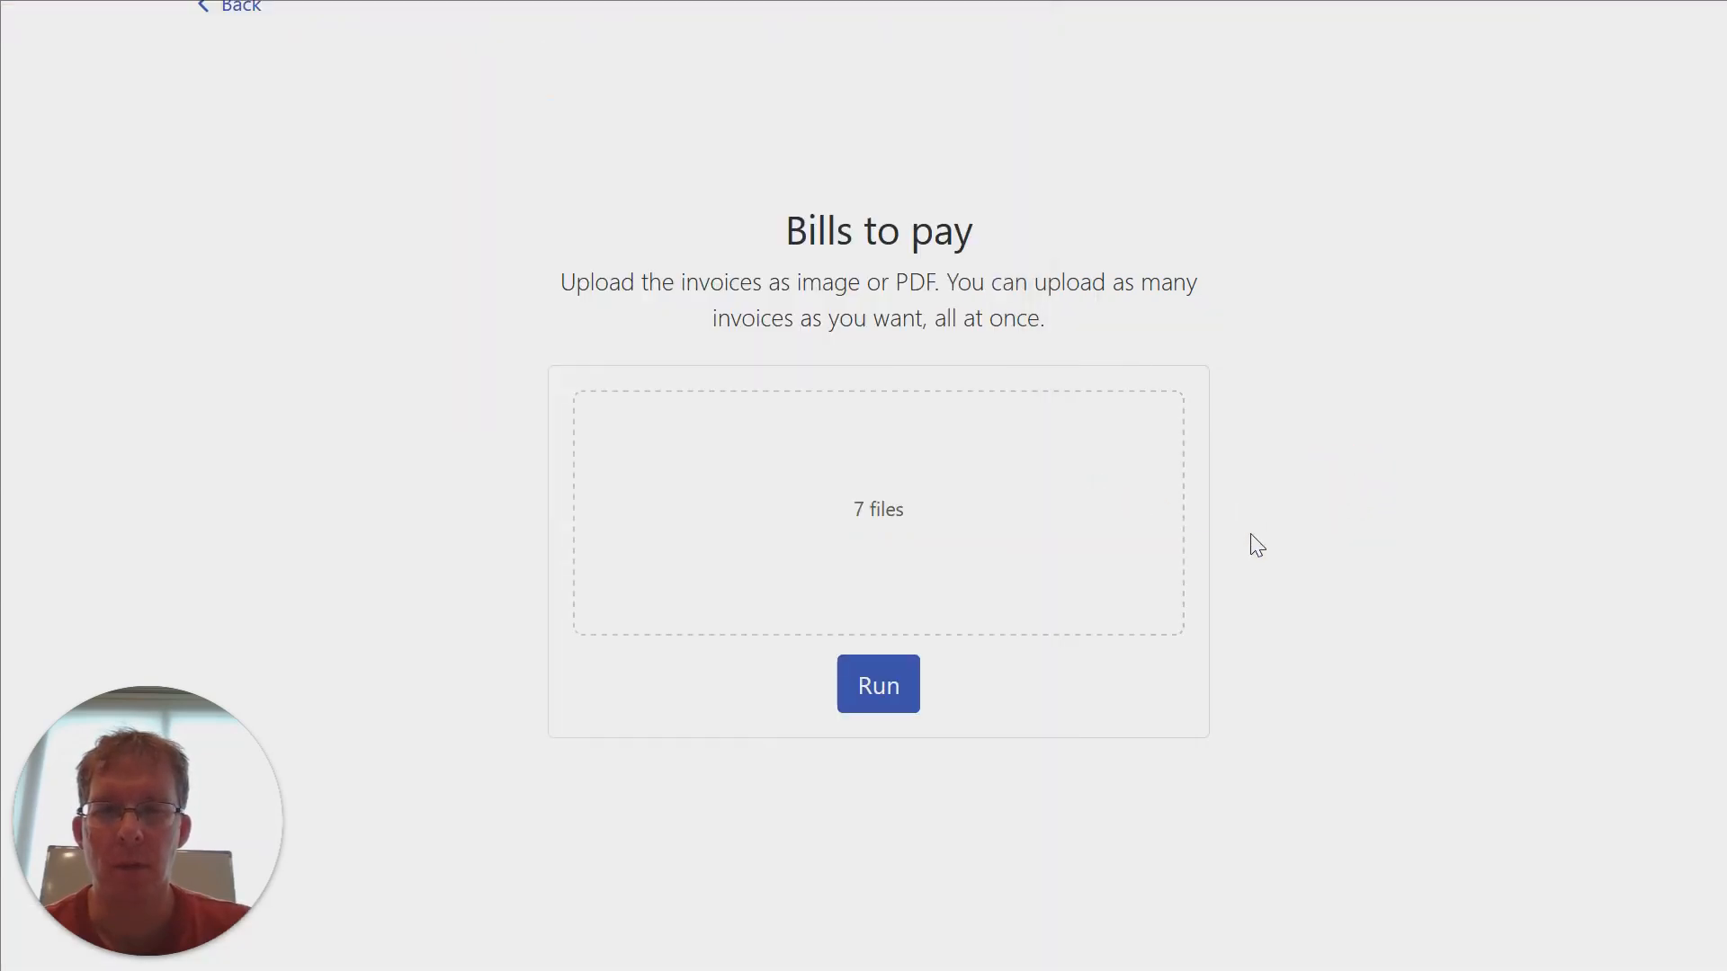
click(880, 697)
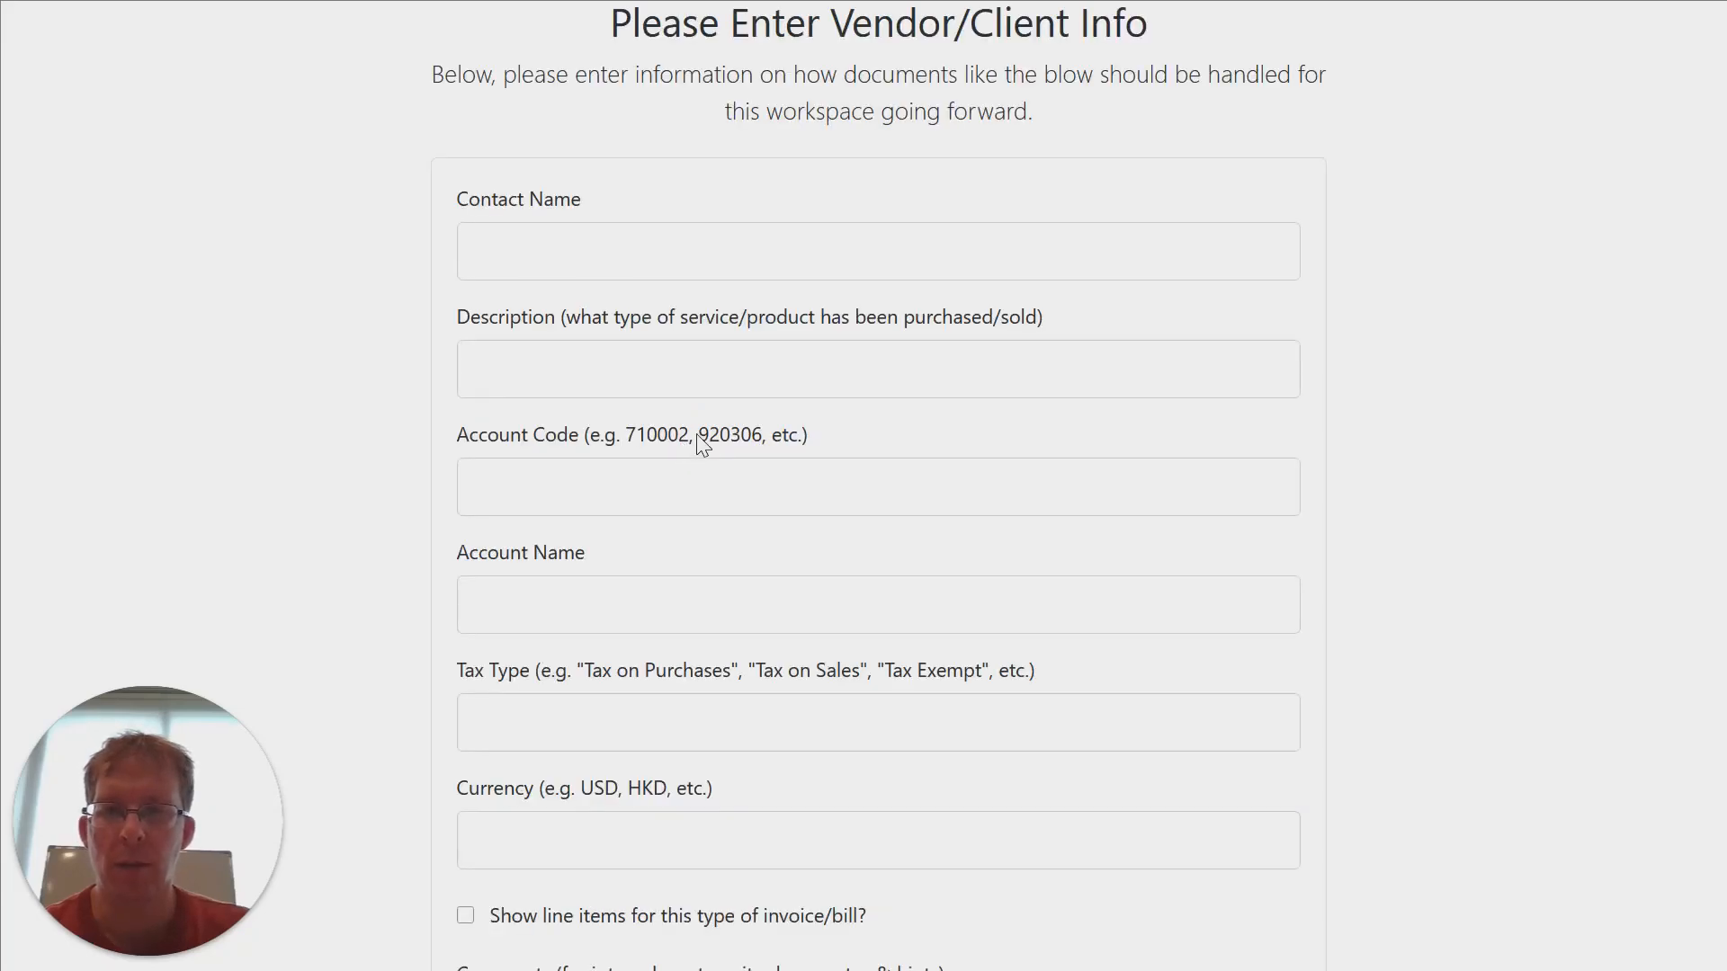
Check the unknown vendor's invoice below the form, and enter "Loom" as contact name and "License fee" as description
scroll(707, 424, down, 12)
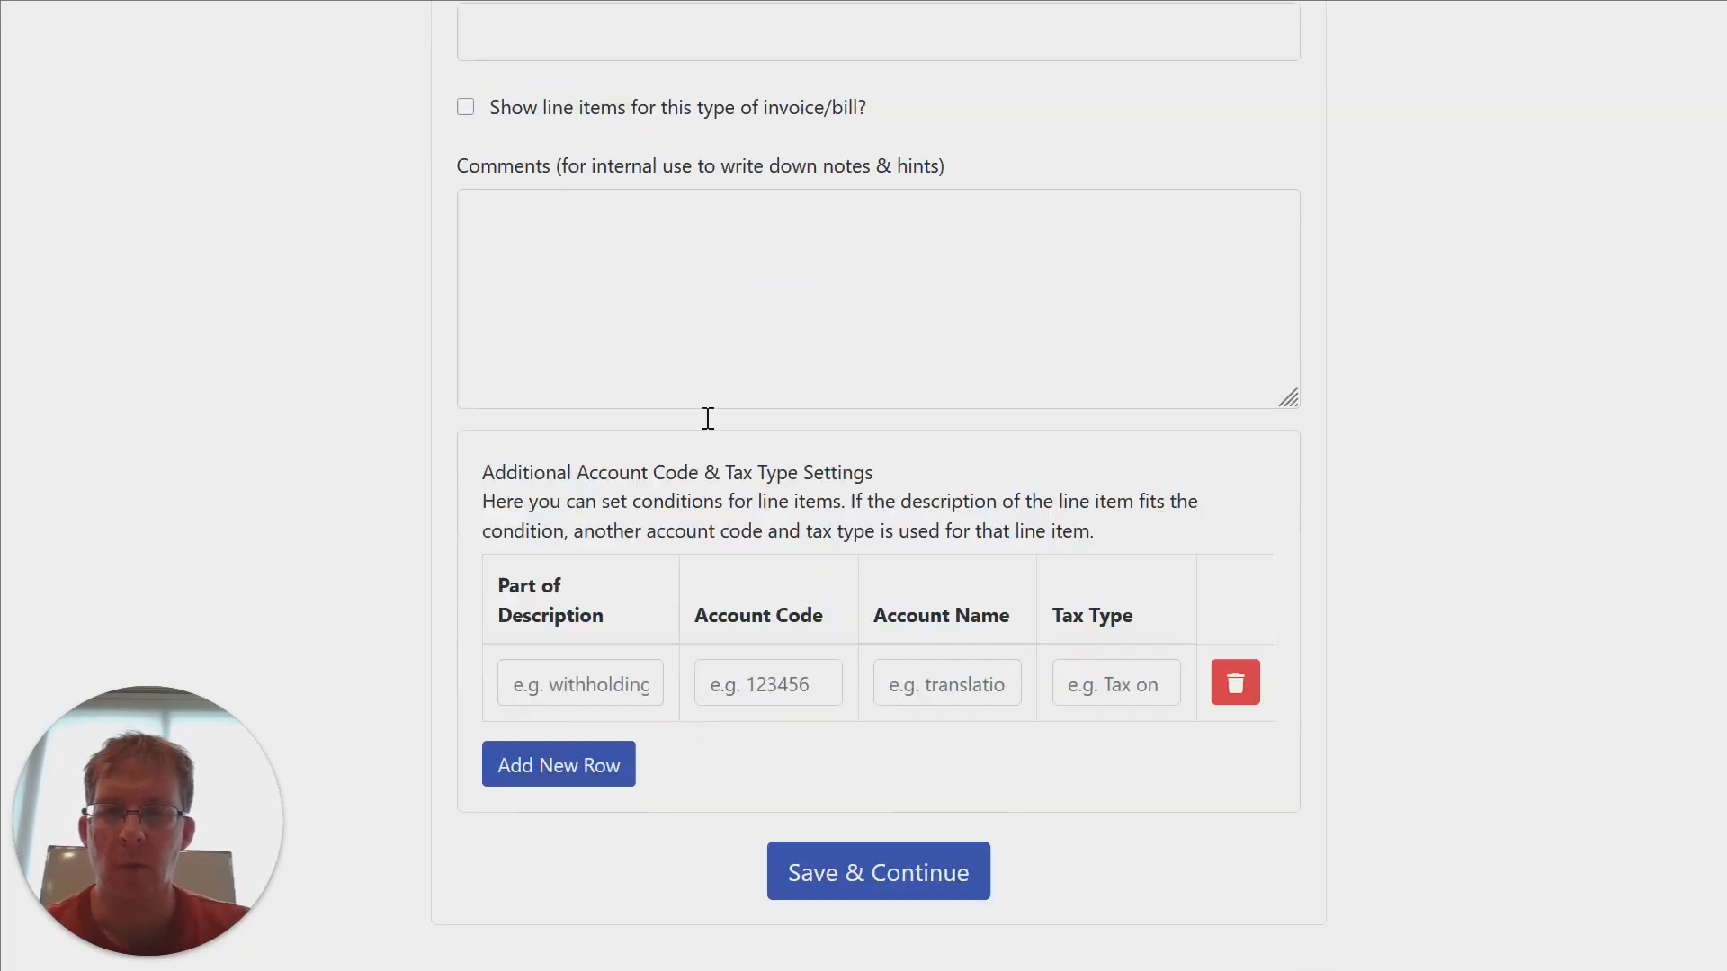
scroll(713, 429, down, 3)
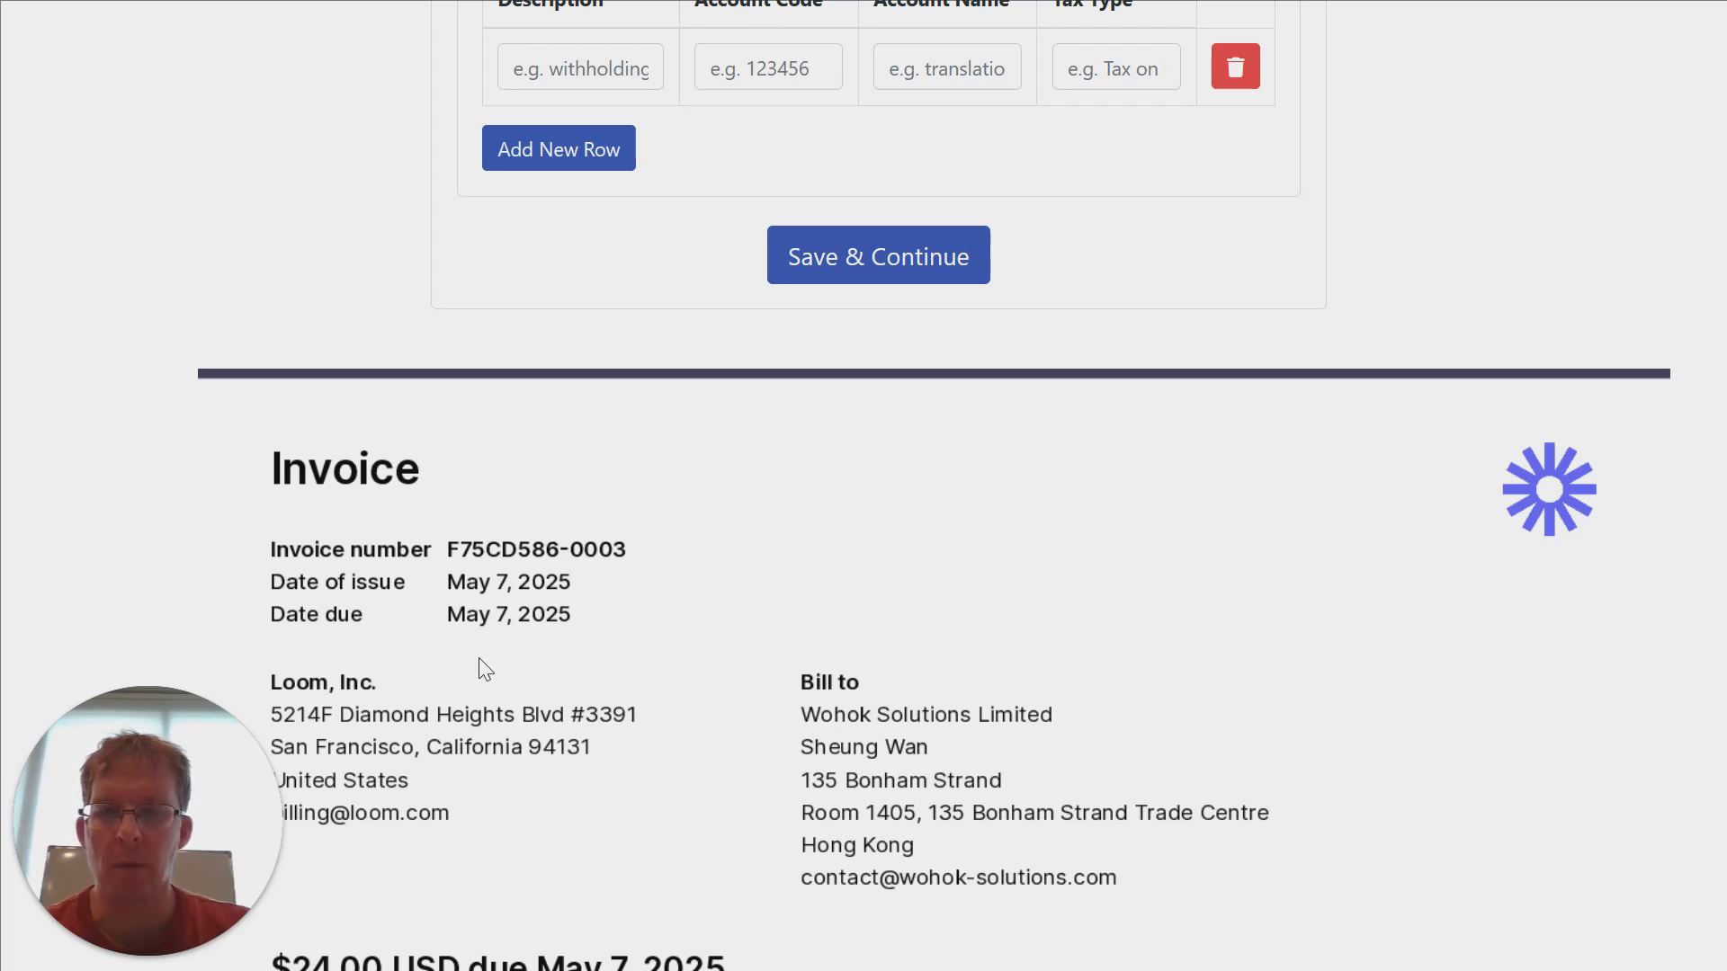
scroll(717, 545, up, 15)
click(642, 253)
text(Loom)
key(Tab)
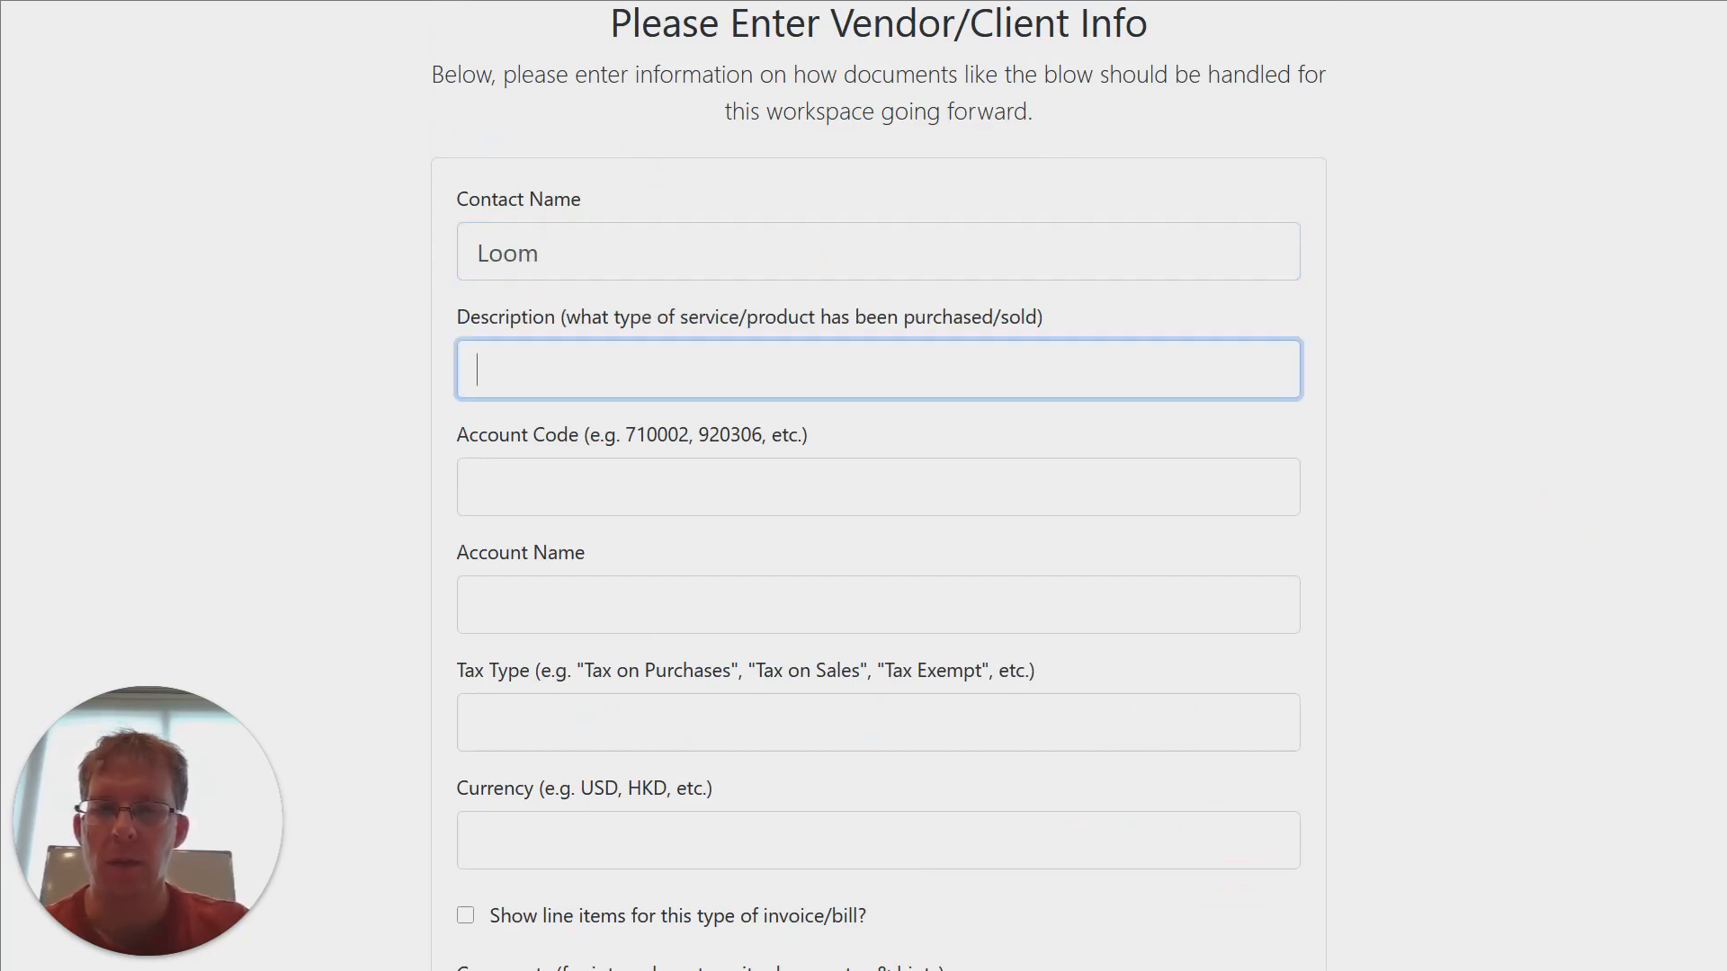
text(License fee)
key(Tab)
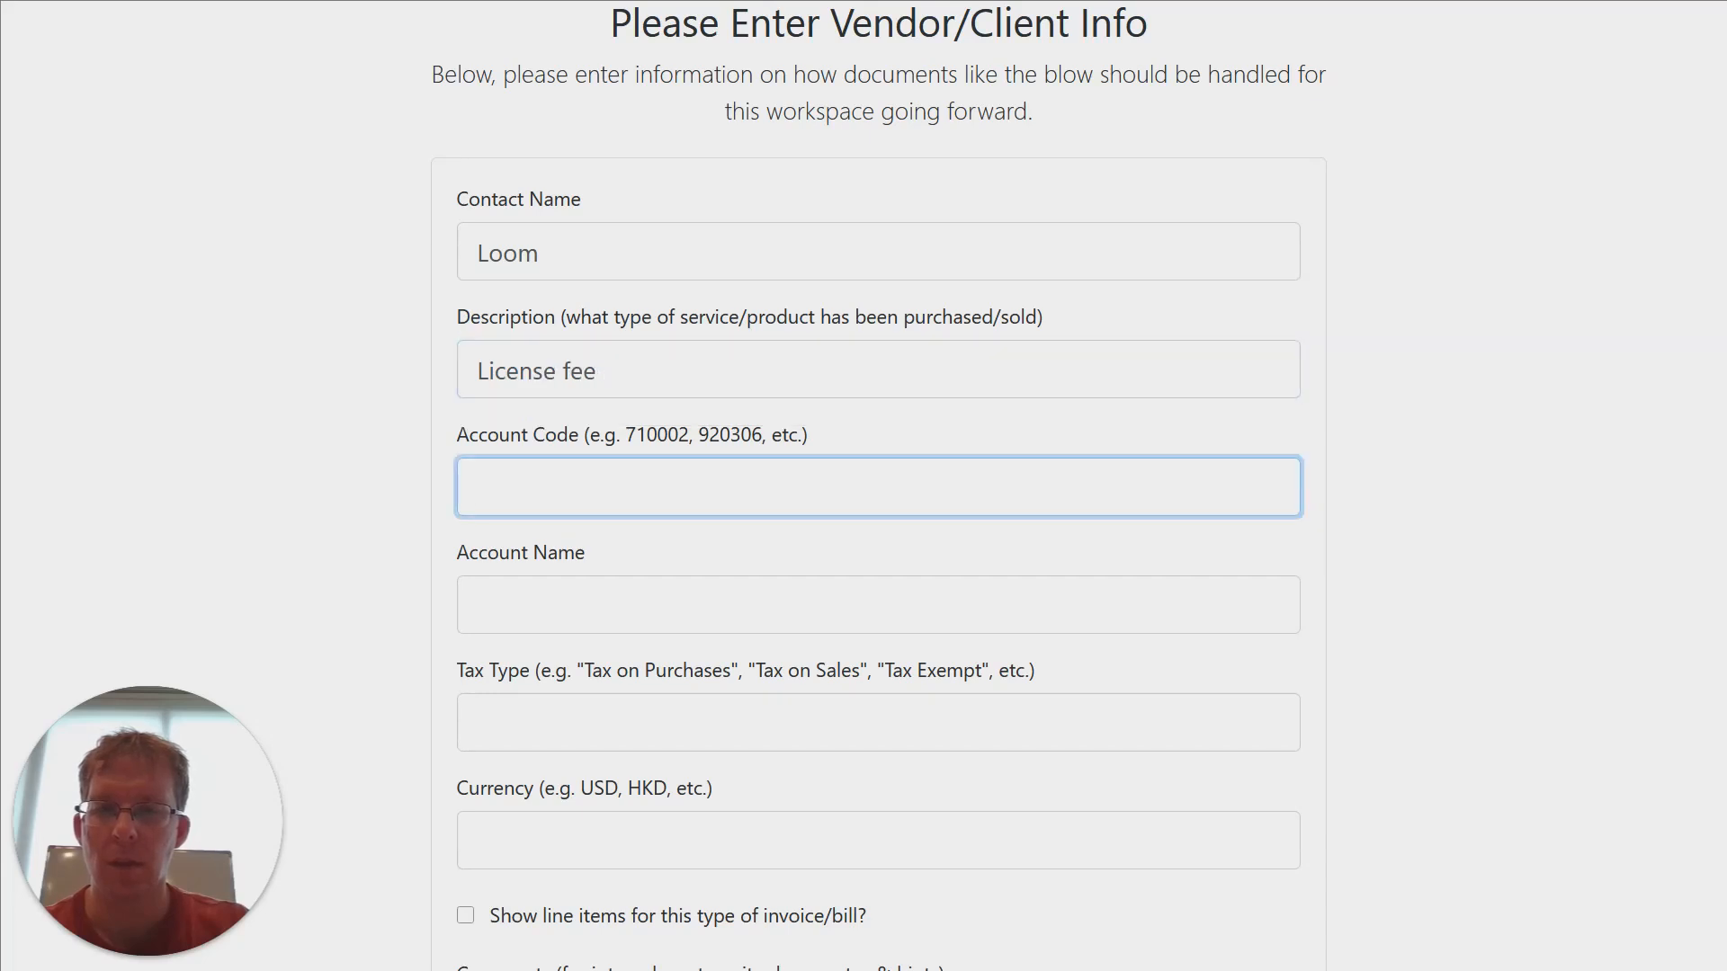
Set the account code to 710002, copied from the example in its label, and the account name to "IT Service Fees"
double_click(650, 434)
key(ctrl+c)
click(655, 482)
key(ctrl+v)
click(618, 587)
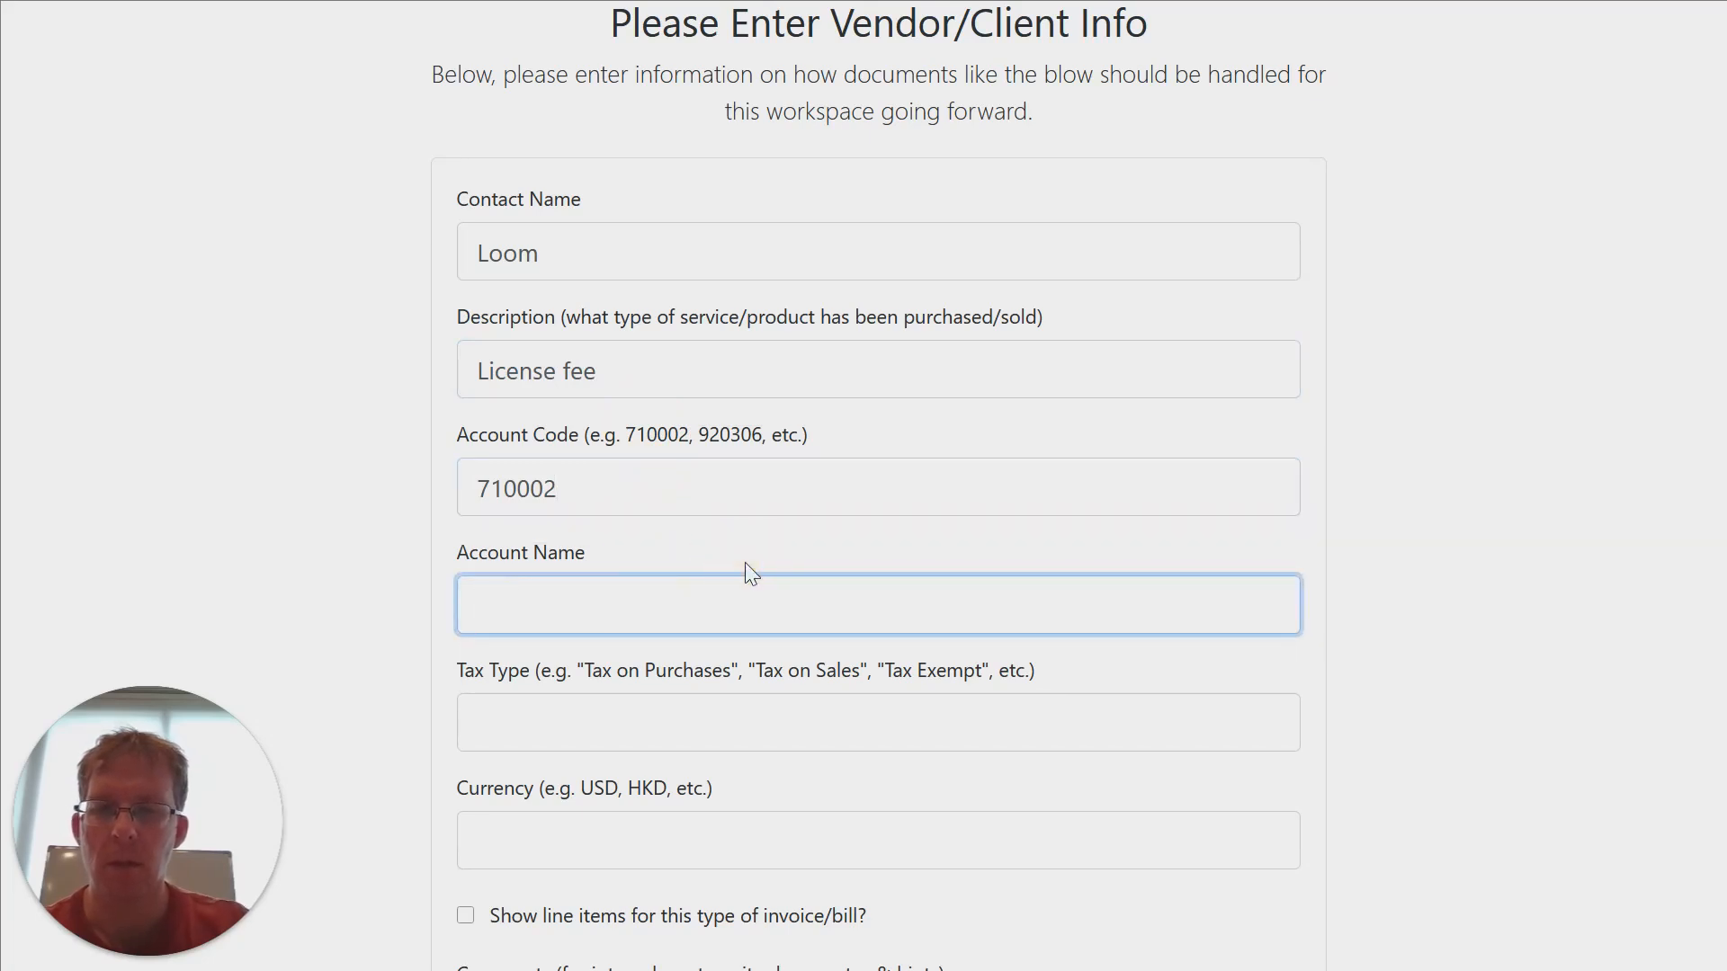
text(IT)
click(541, 635)
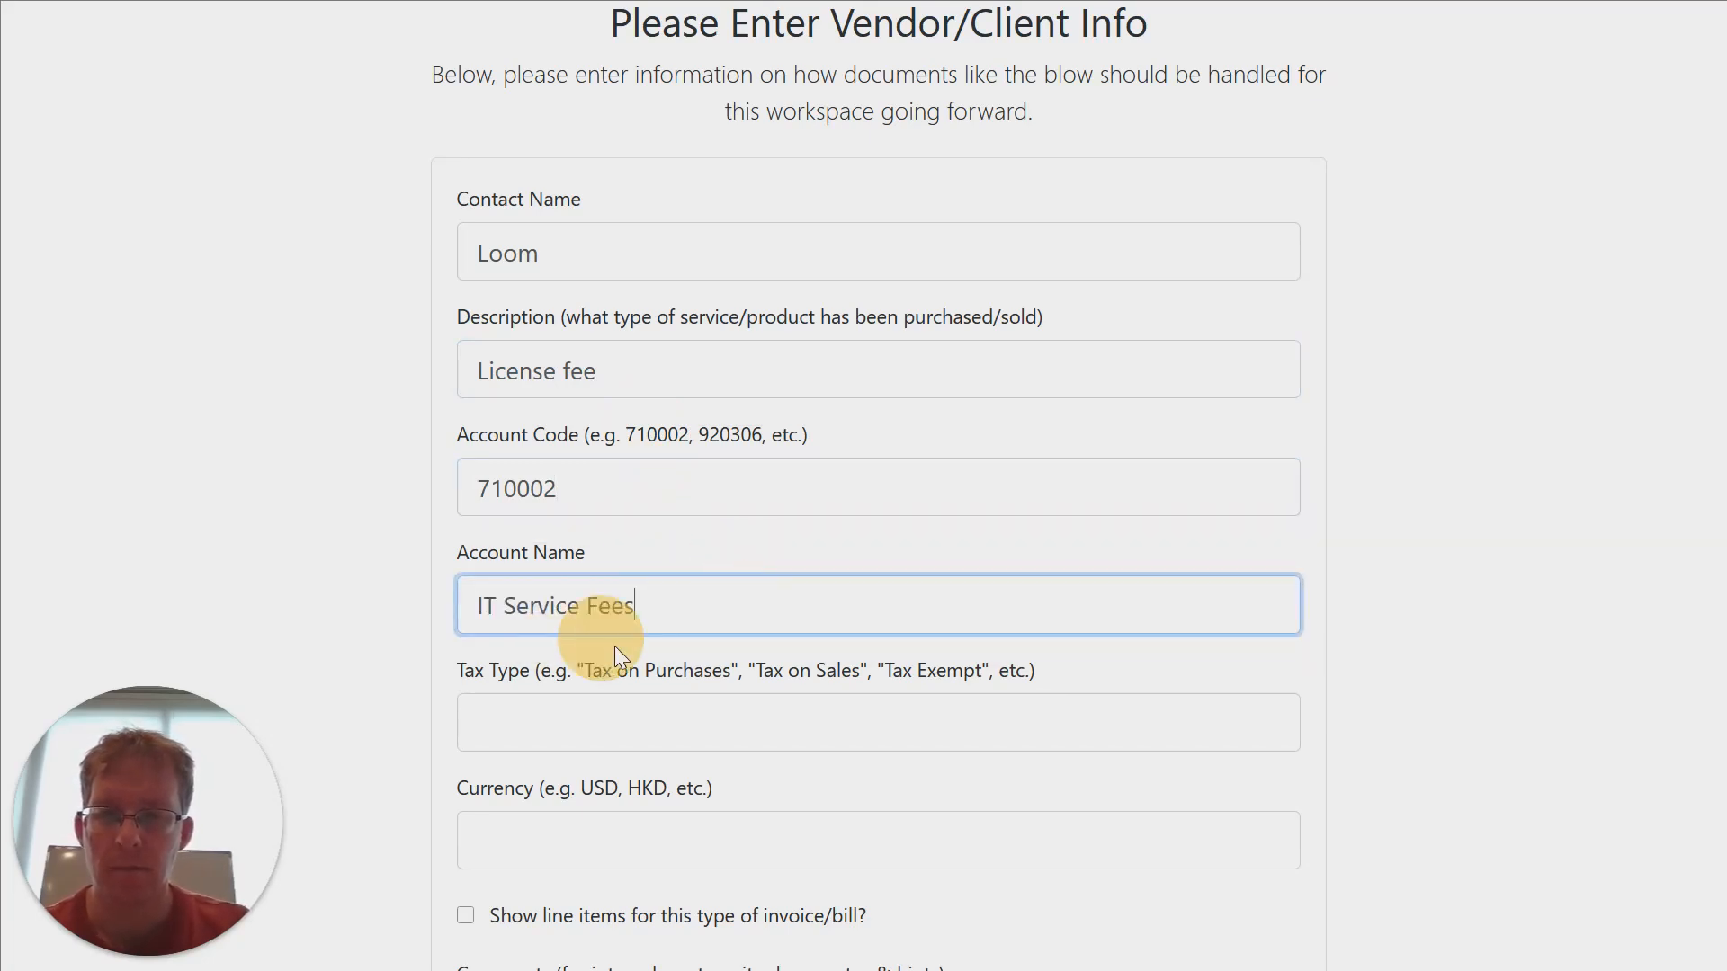
Leave the tax type empty and set the vendor's currency to USD
click(630, 699)
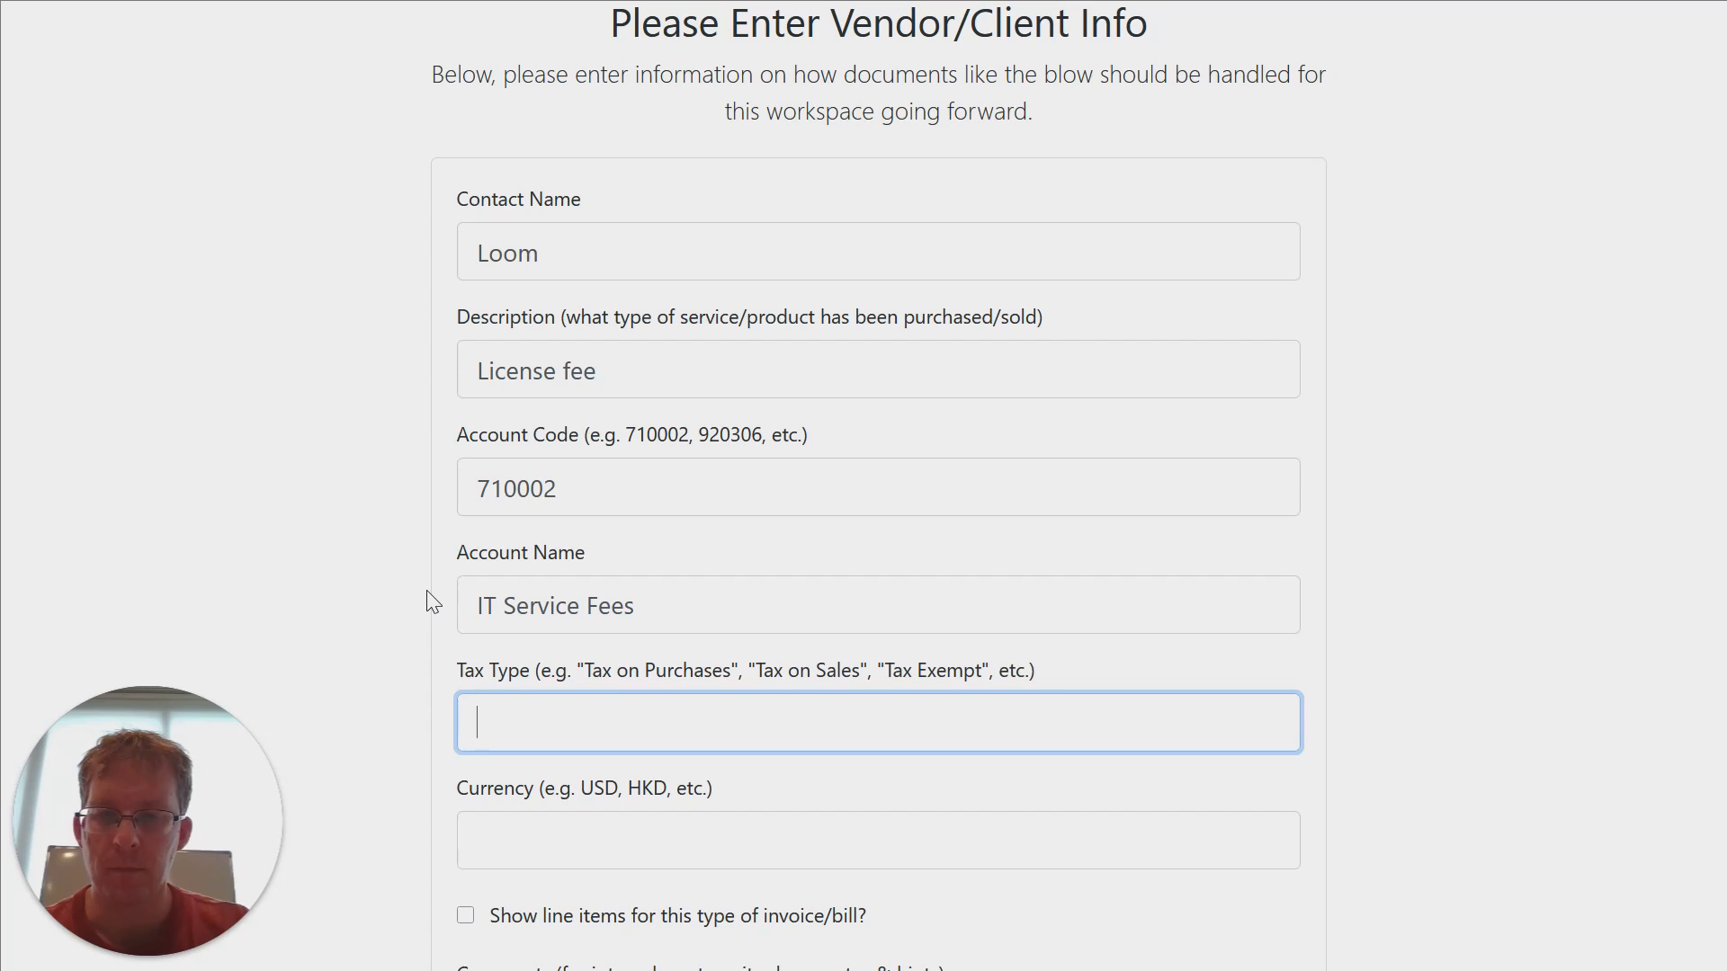
scroll(609, 560, down, 3)
text(USD)
click(404, 519)
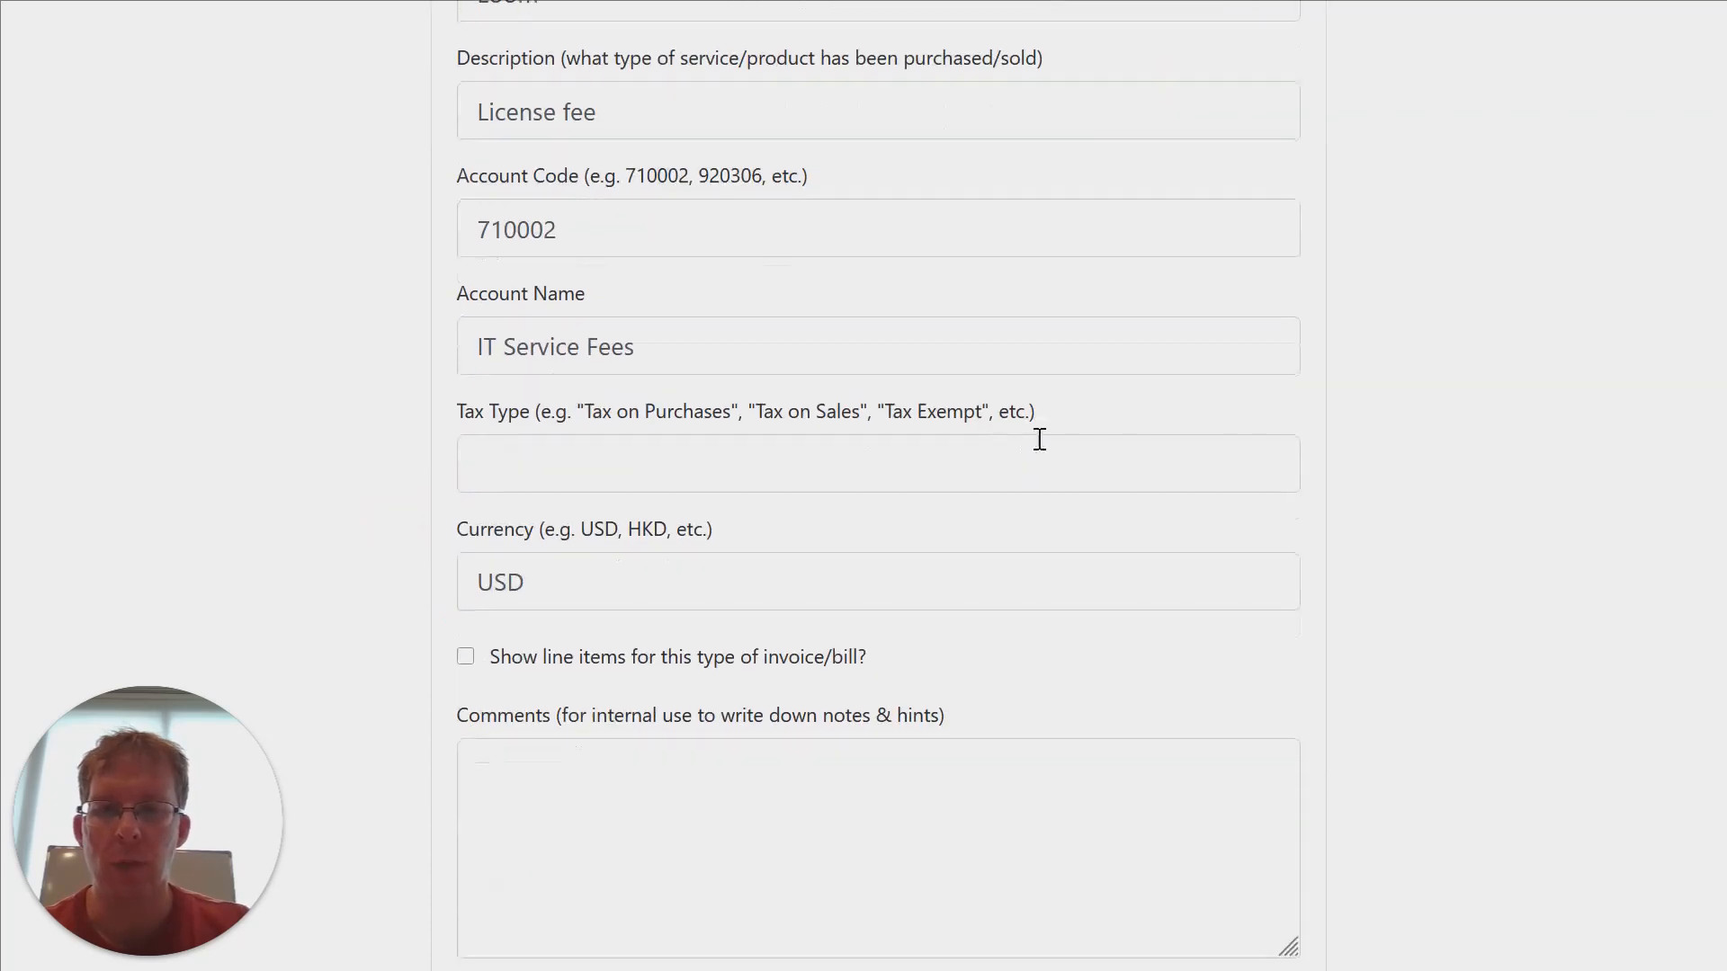
Keep line items switched off for this bill type and save the Loom vendor information
scroll(990, 440, down, 3)
scroll(746, 426, down, 2)
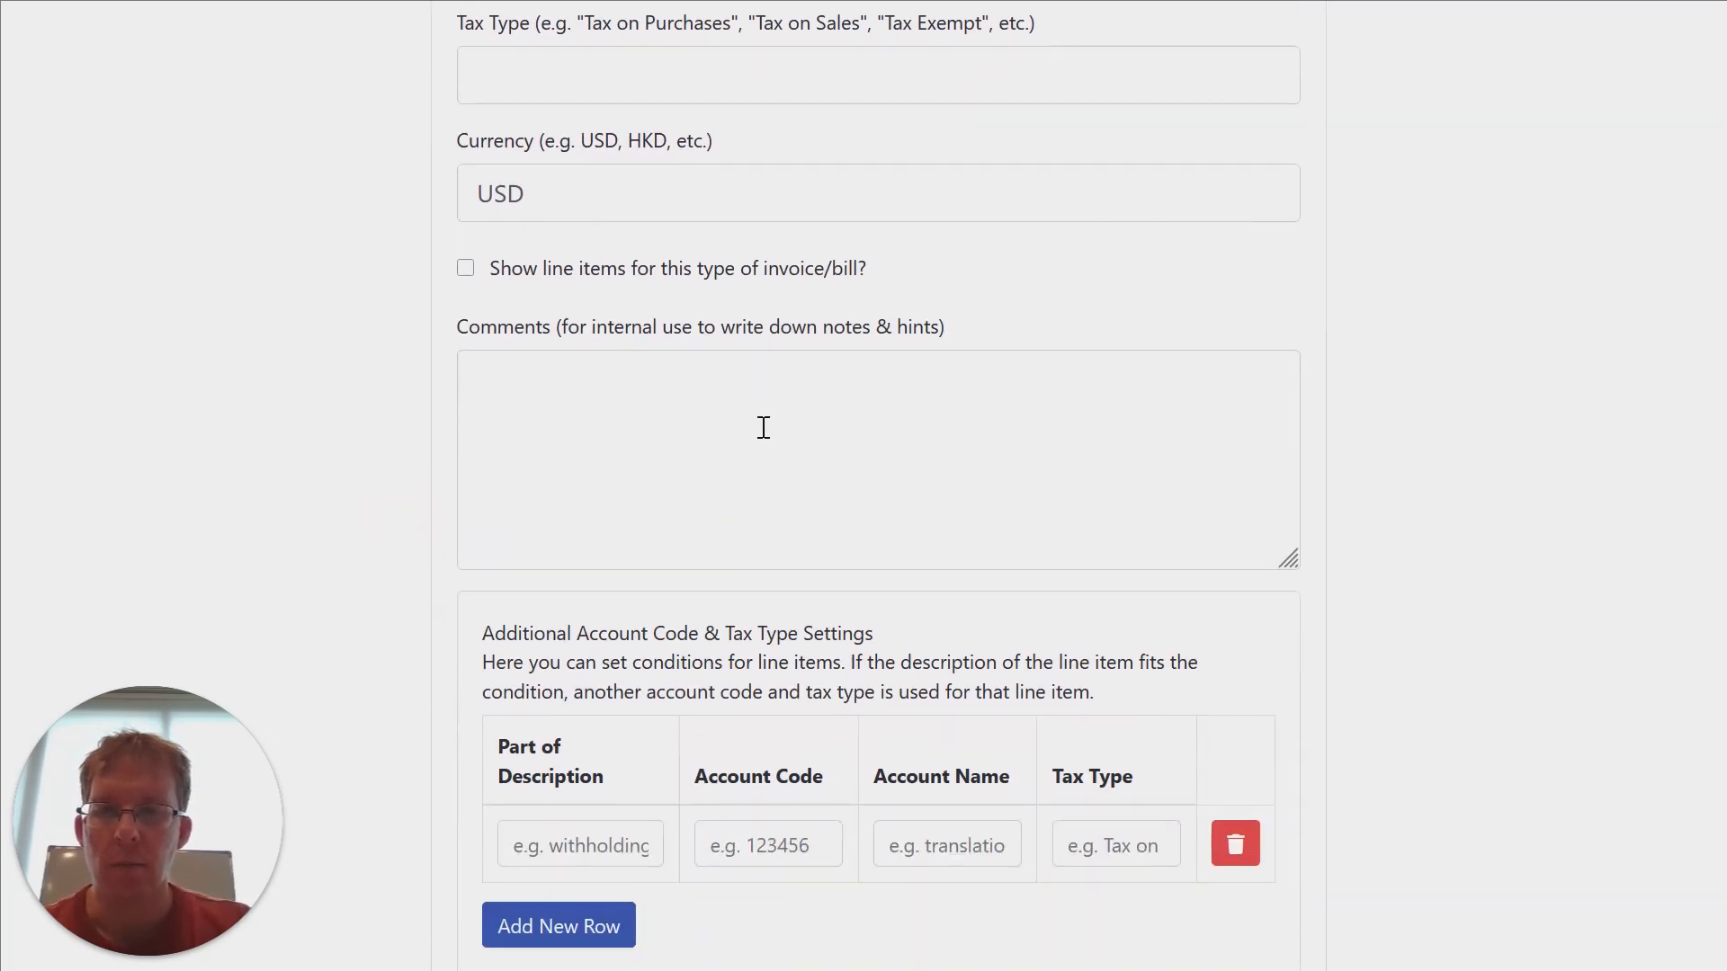
click(465, 268)
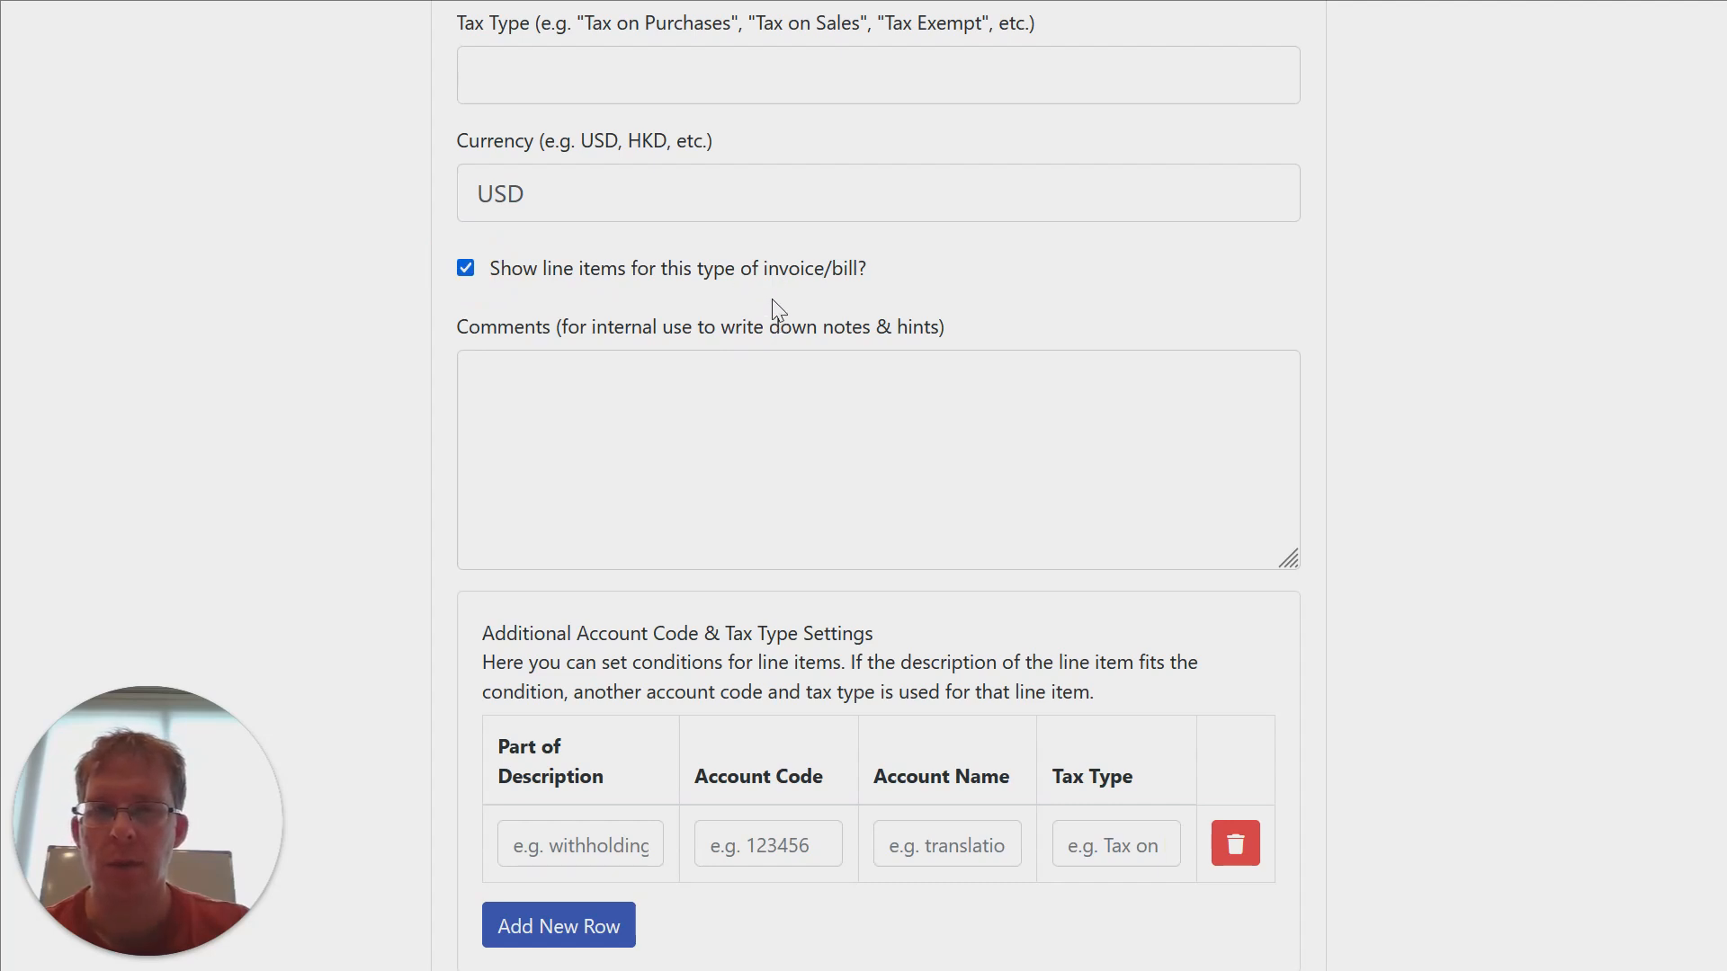
click(468, 268)
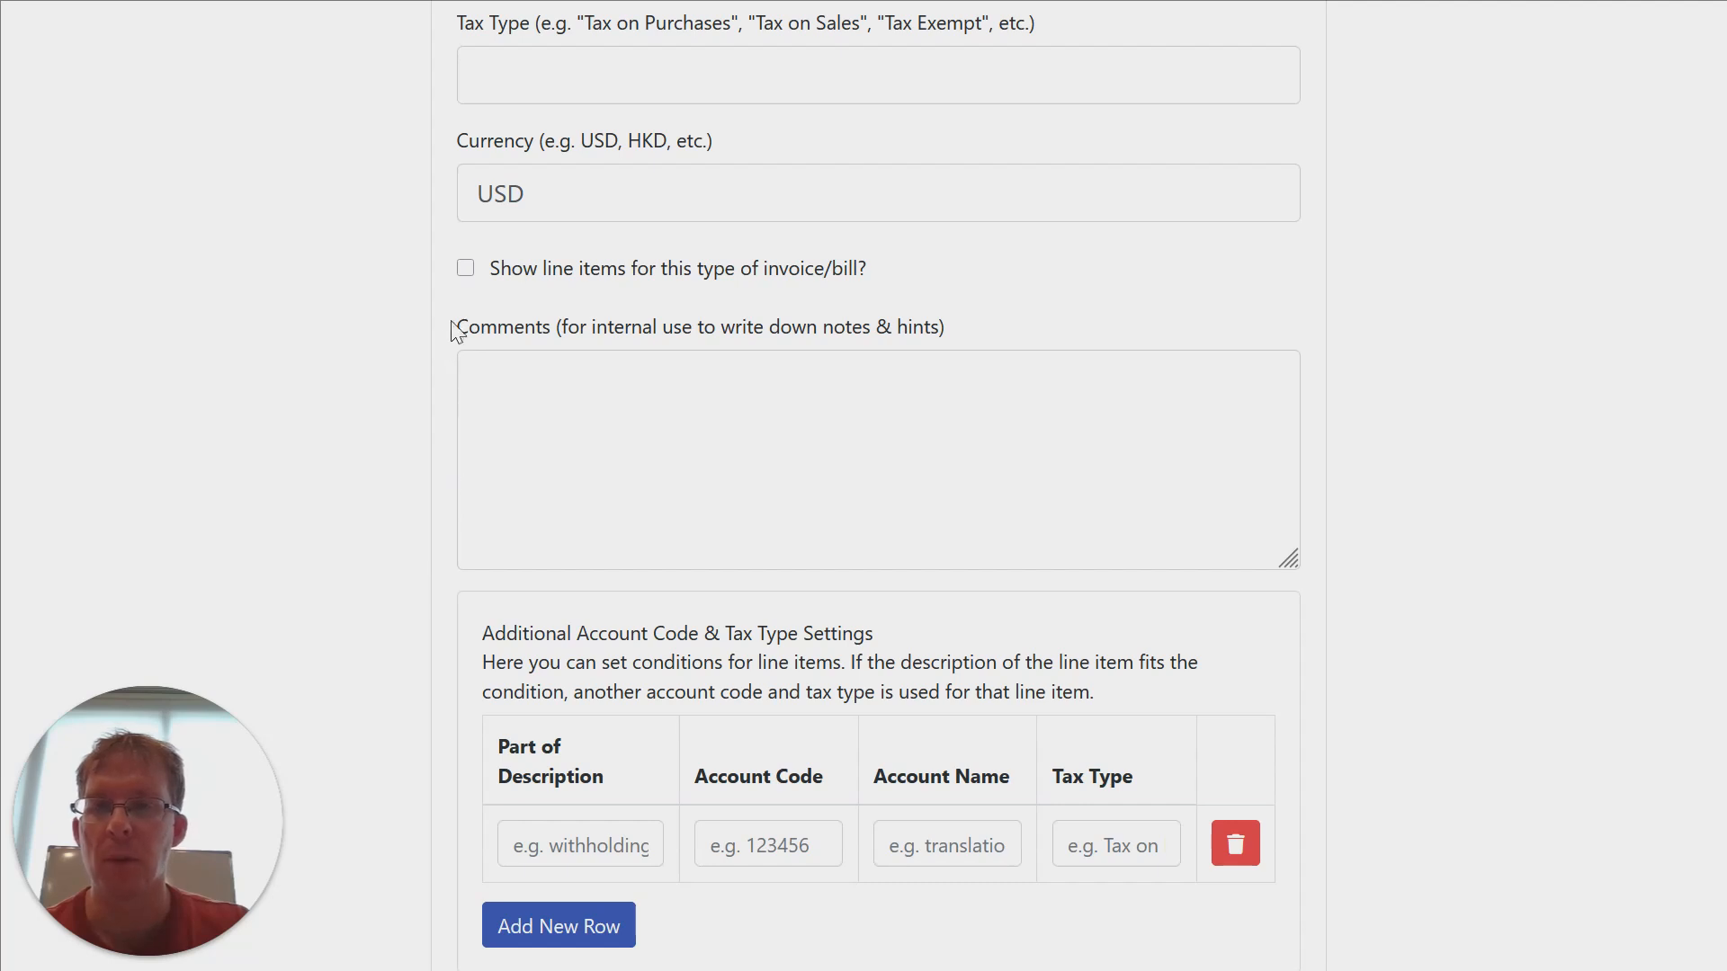
scroll(589, 459, down, 3)
click(901, 773)
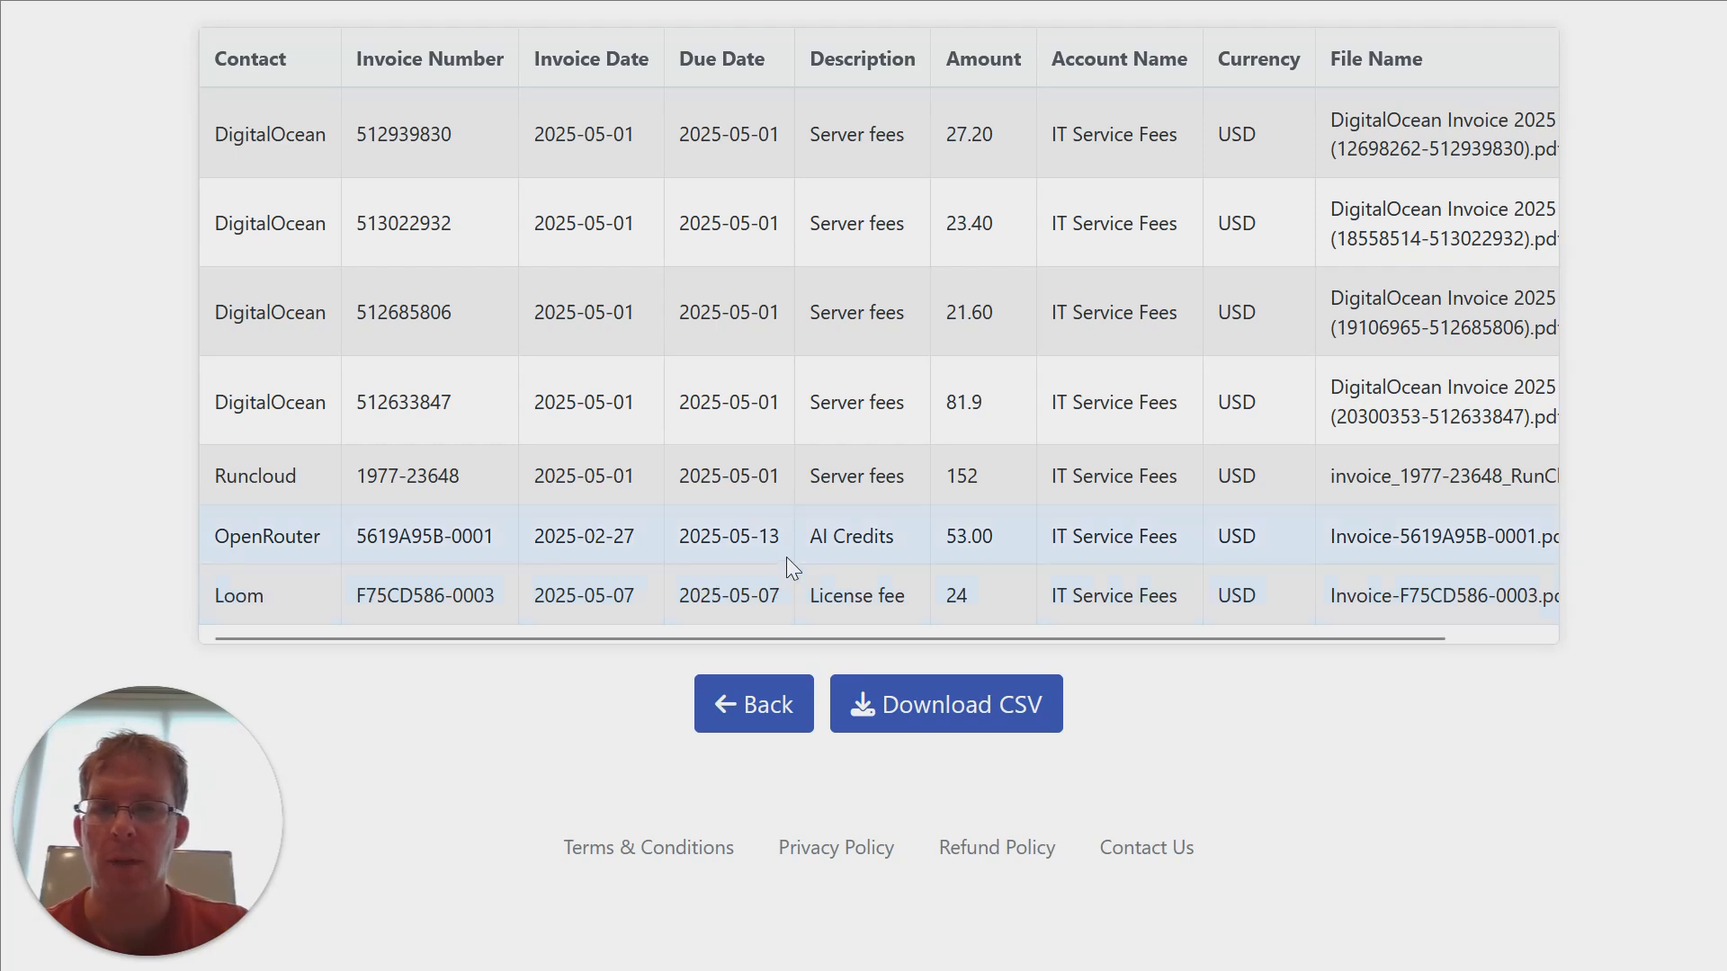
Download the extracted bill data as a CSV file and open it in Excel
click(933, 717)
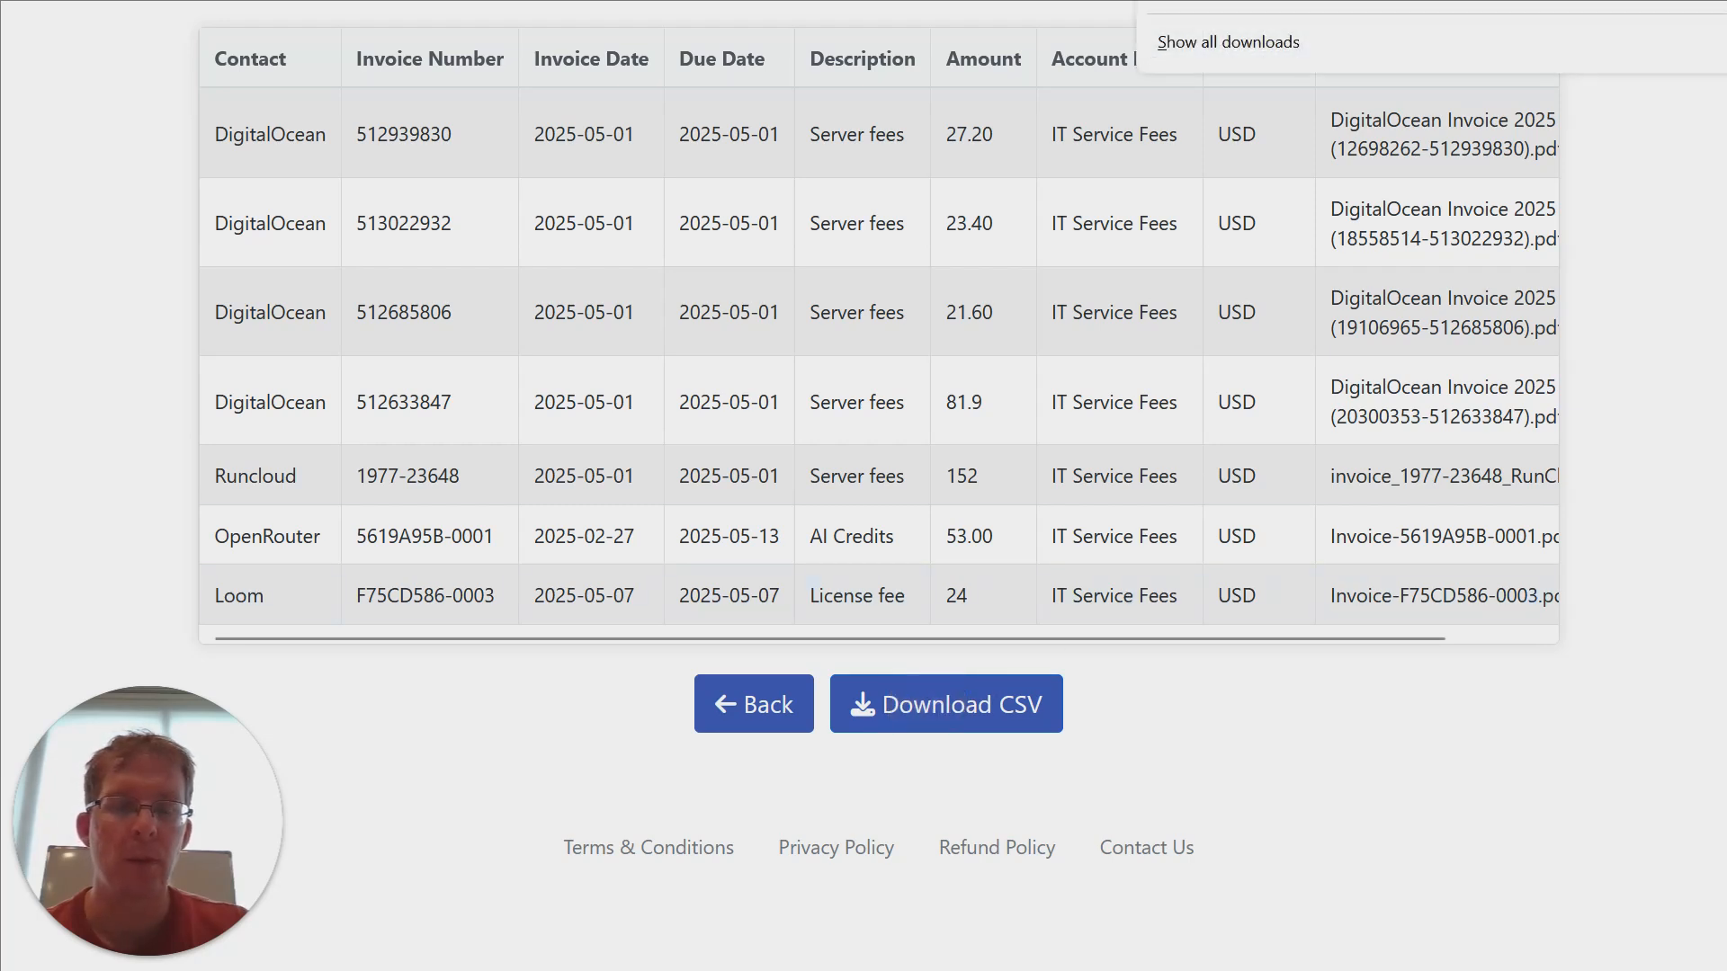
click(1305, 1)
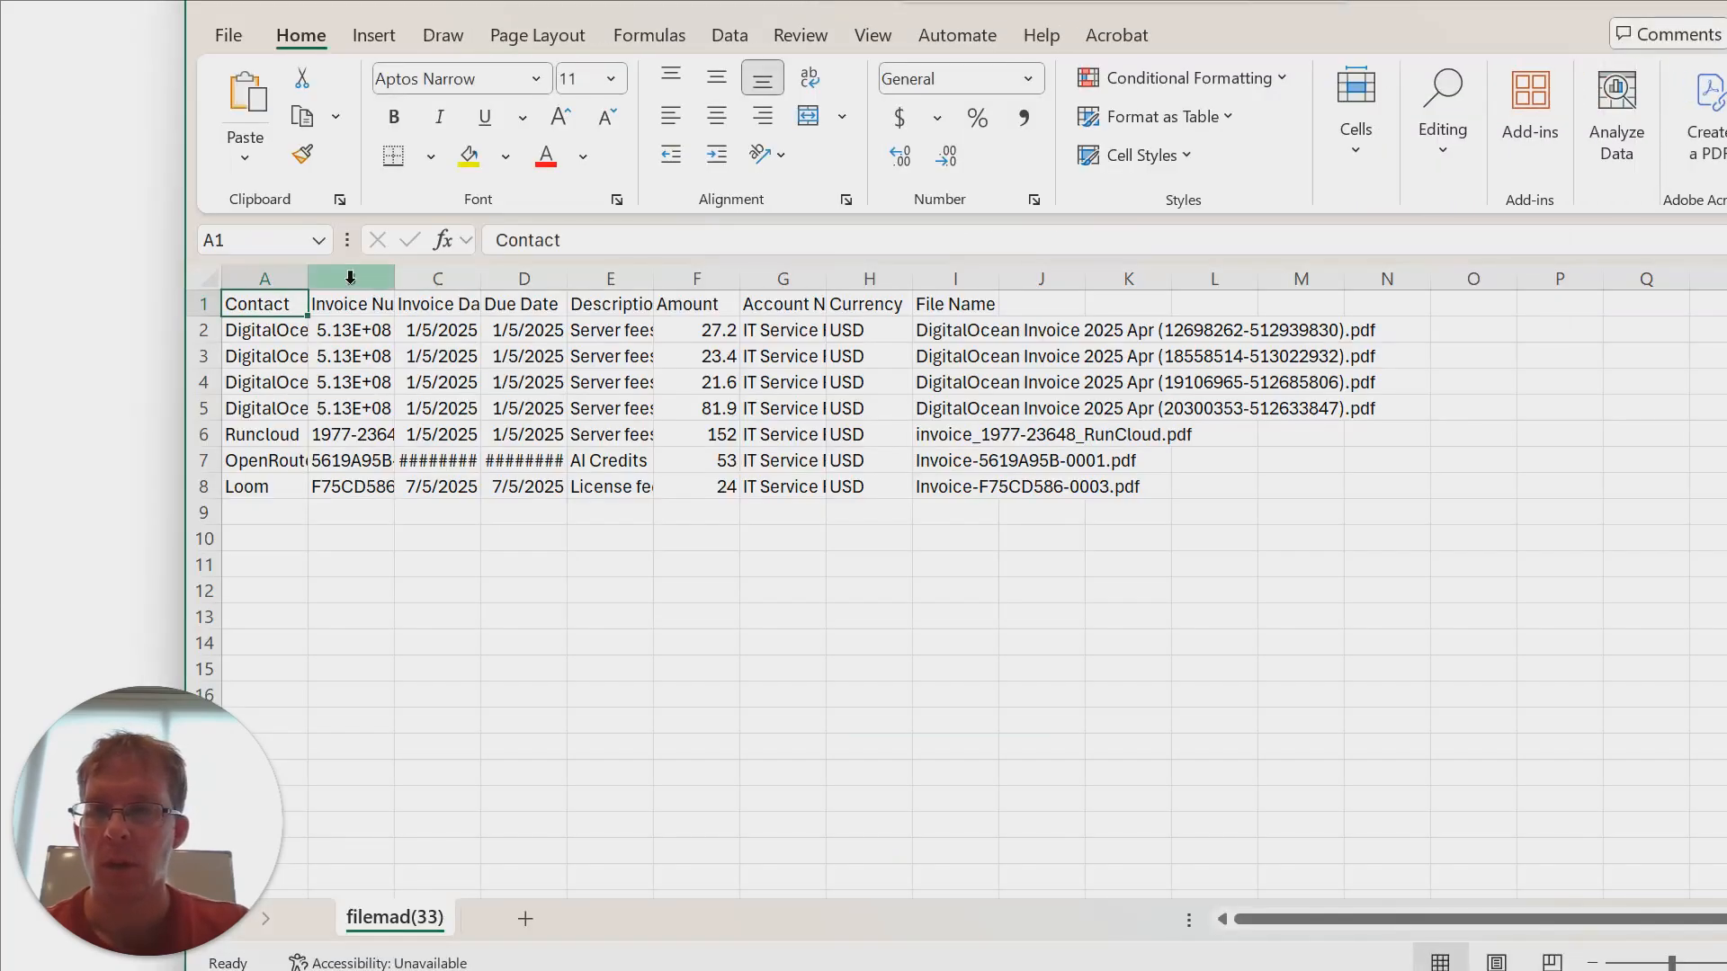
drag(308, 279, 350, 282)
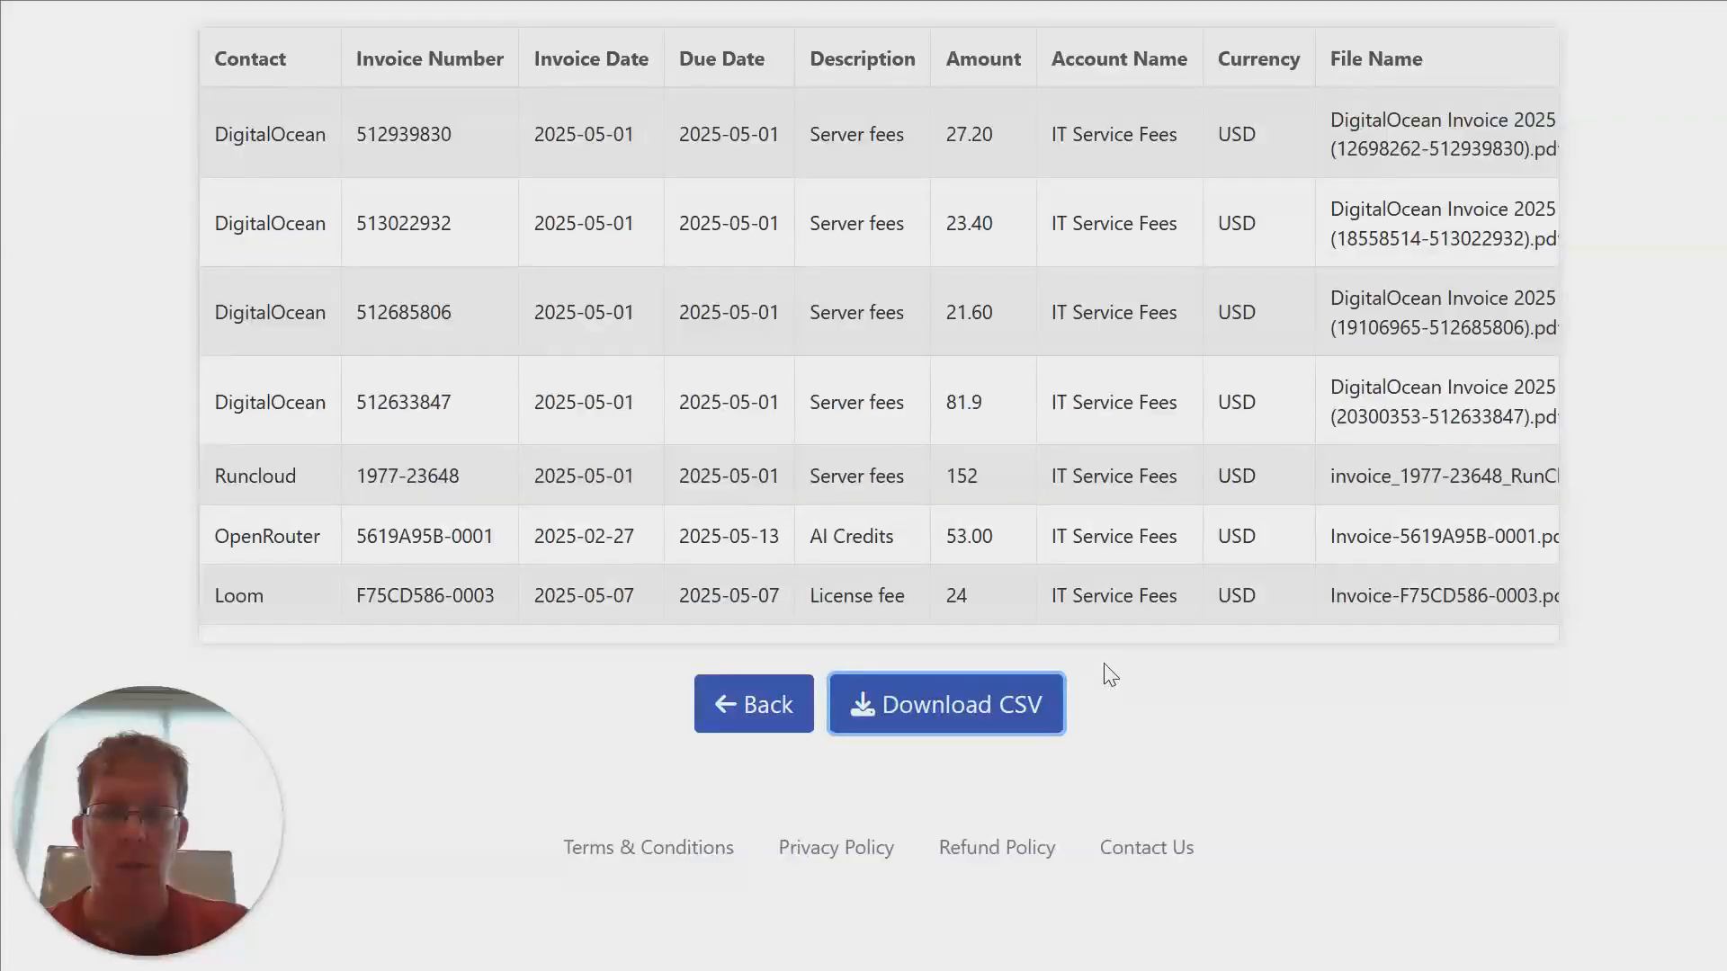
Return to the workspace page in the browser and review the finished tasks and the parsing information for invoices and bills
click(750, 701)
scroll(987, 428, down, 8)
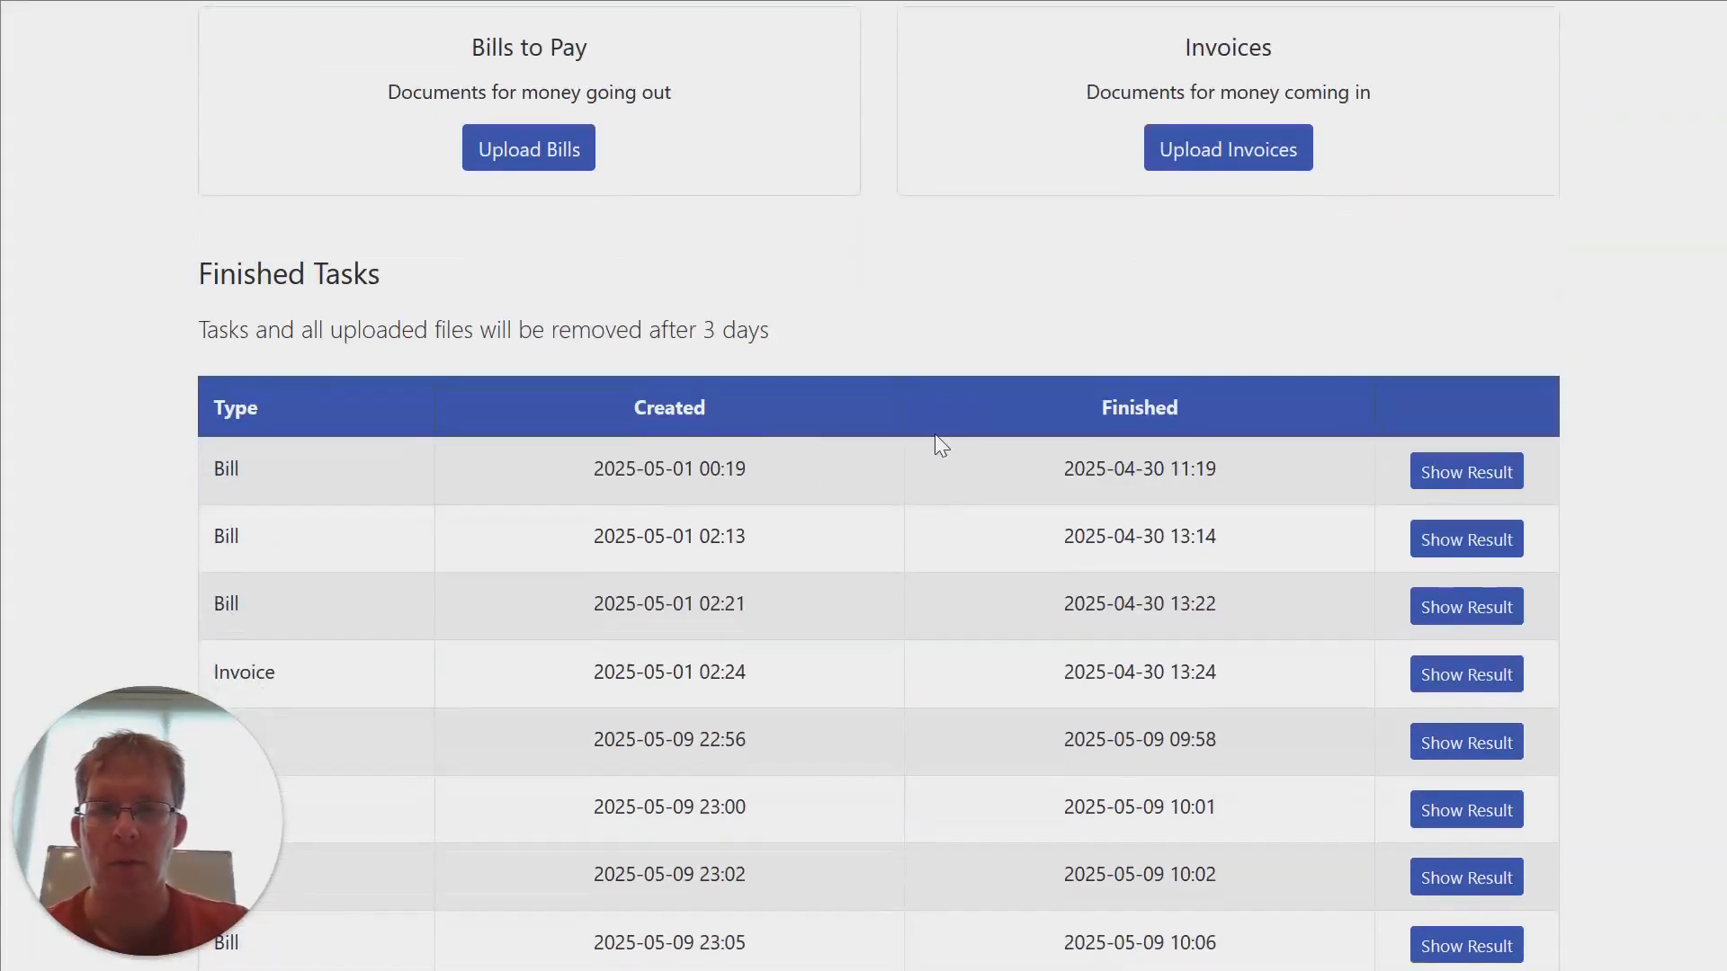
scroll(912, 446, up, 2)
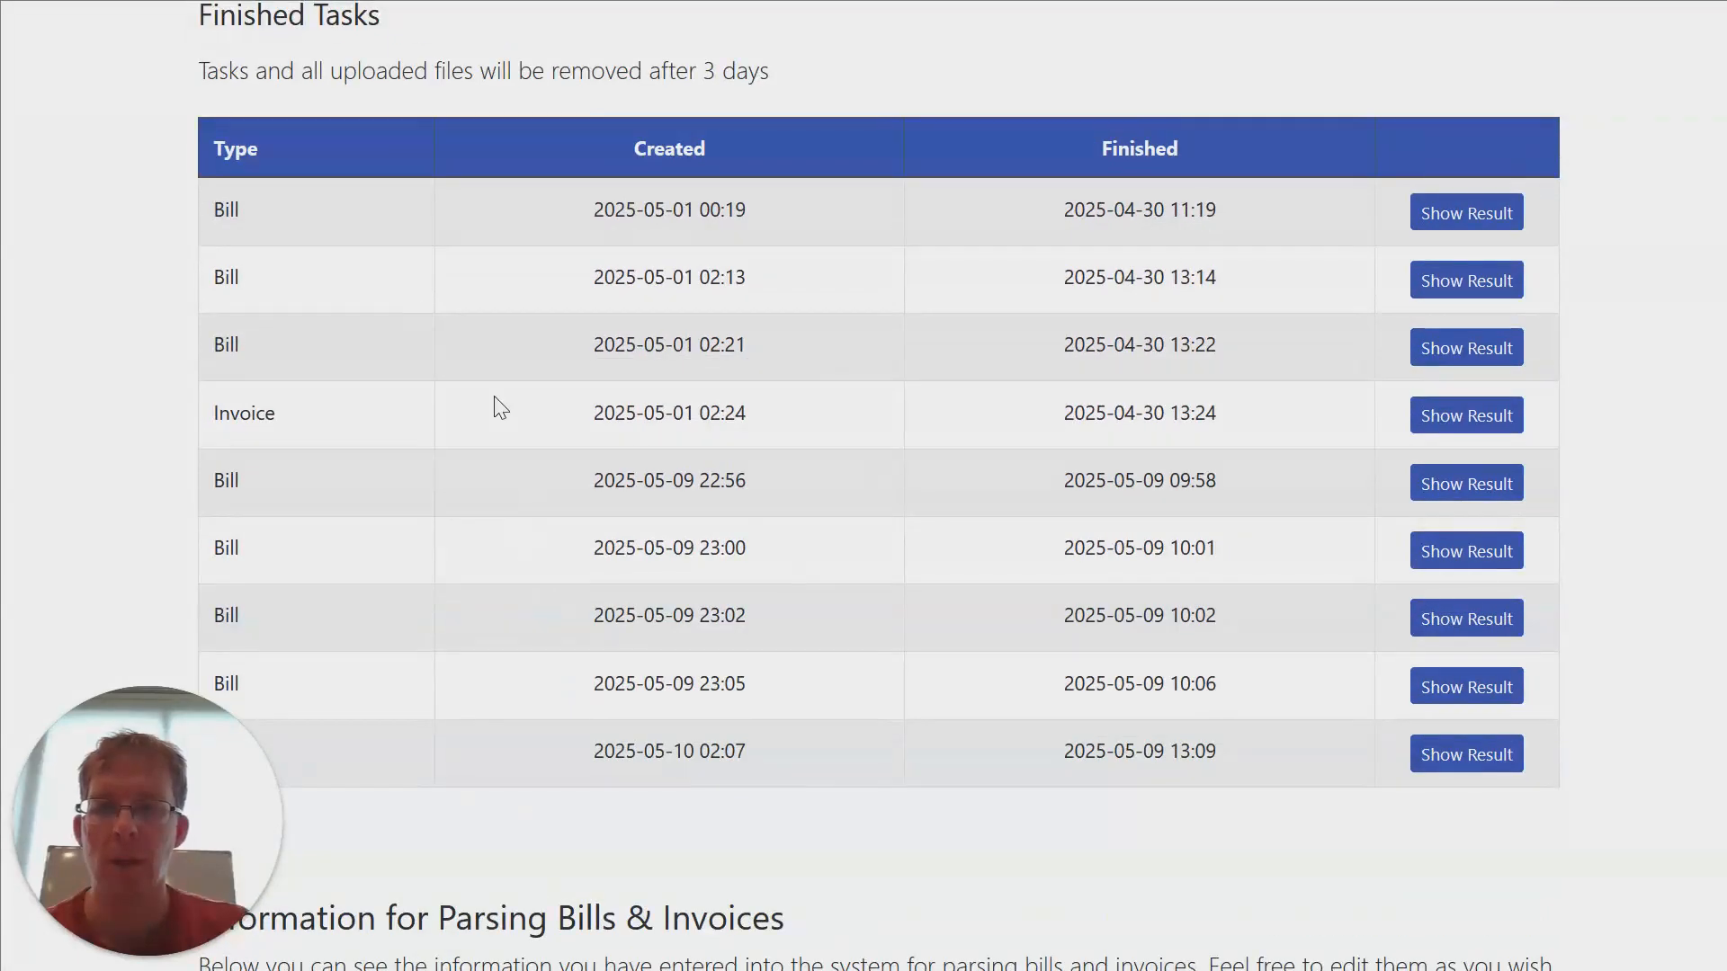
scroll(831, 365, up, 1)
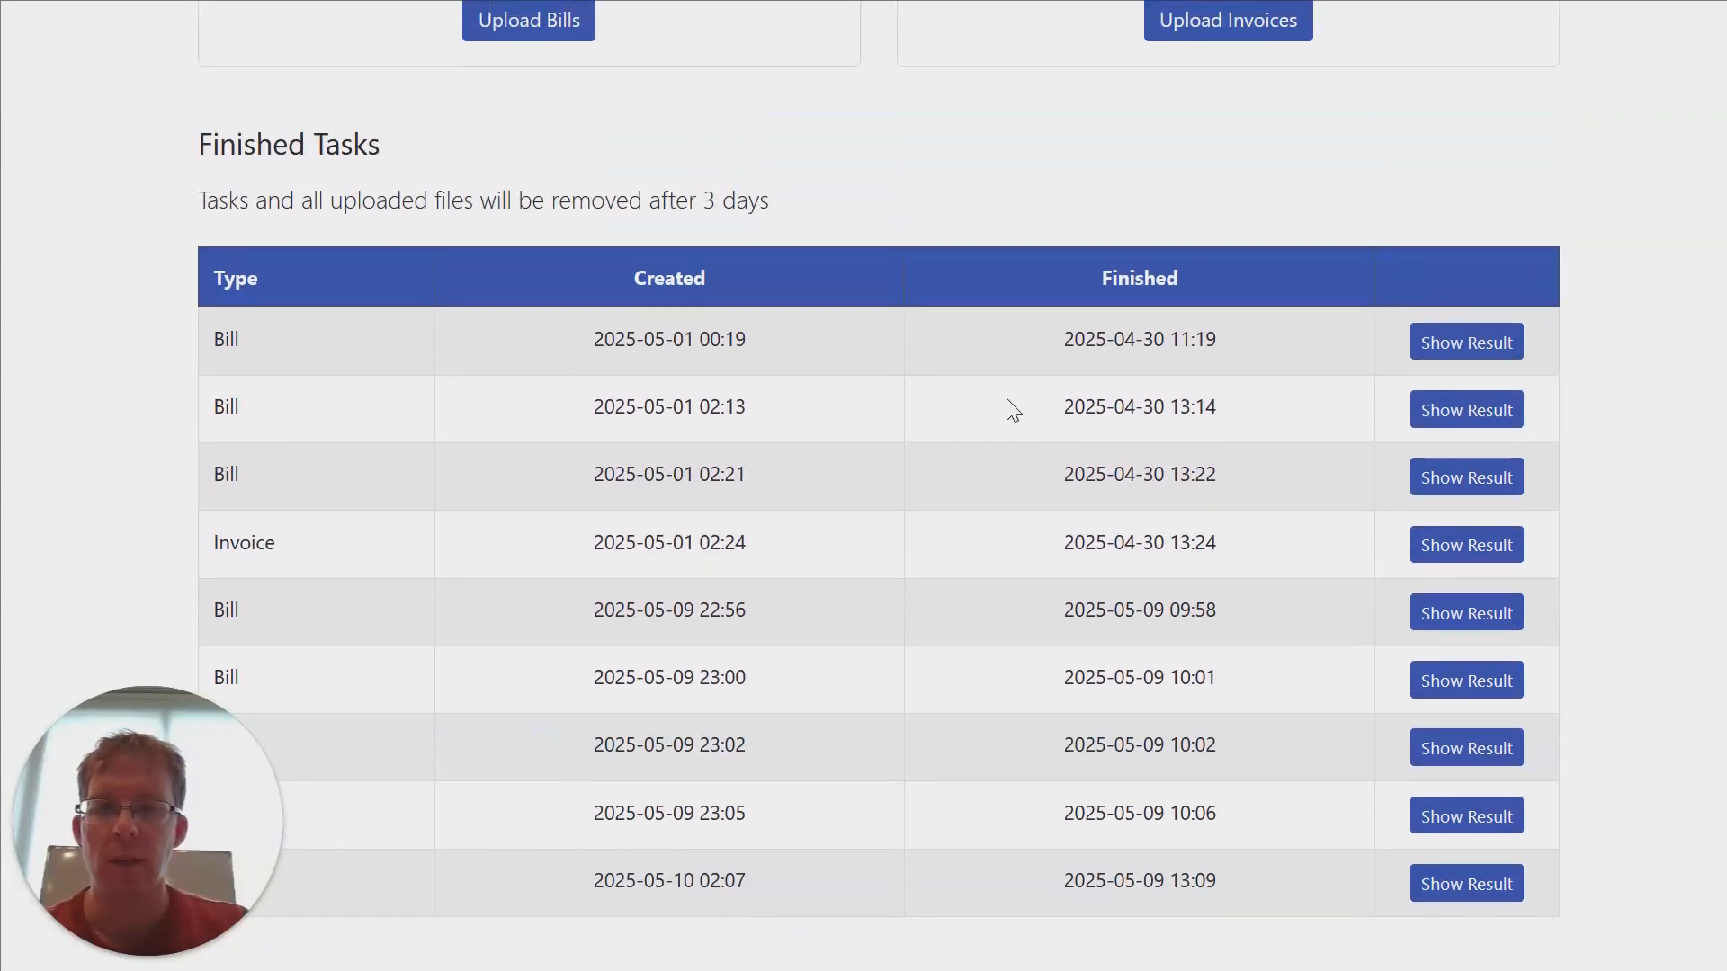
scroll(1017, 529, down, 12)
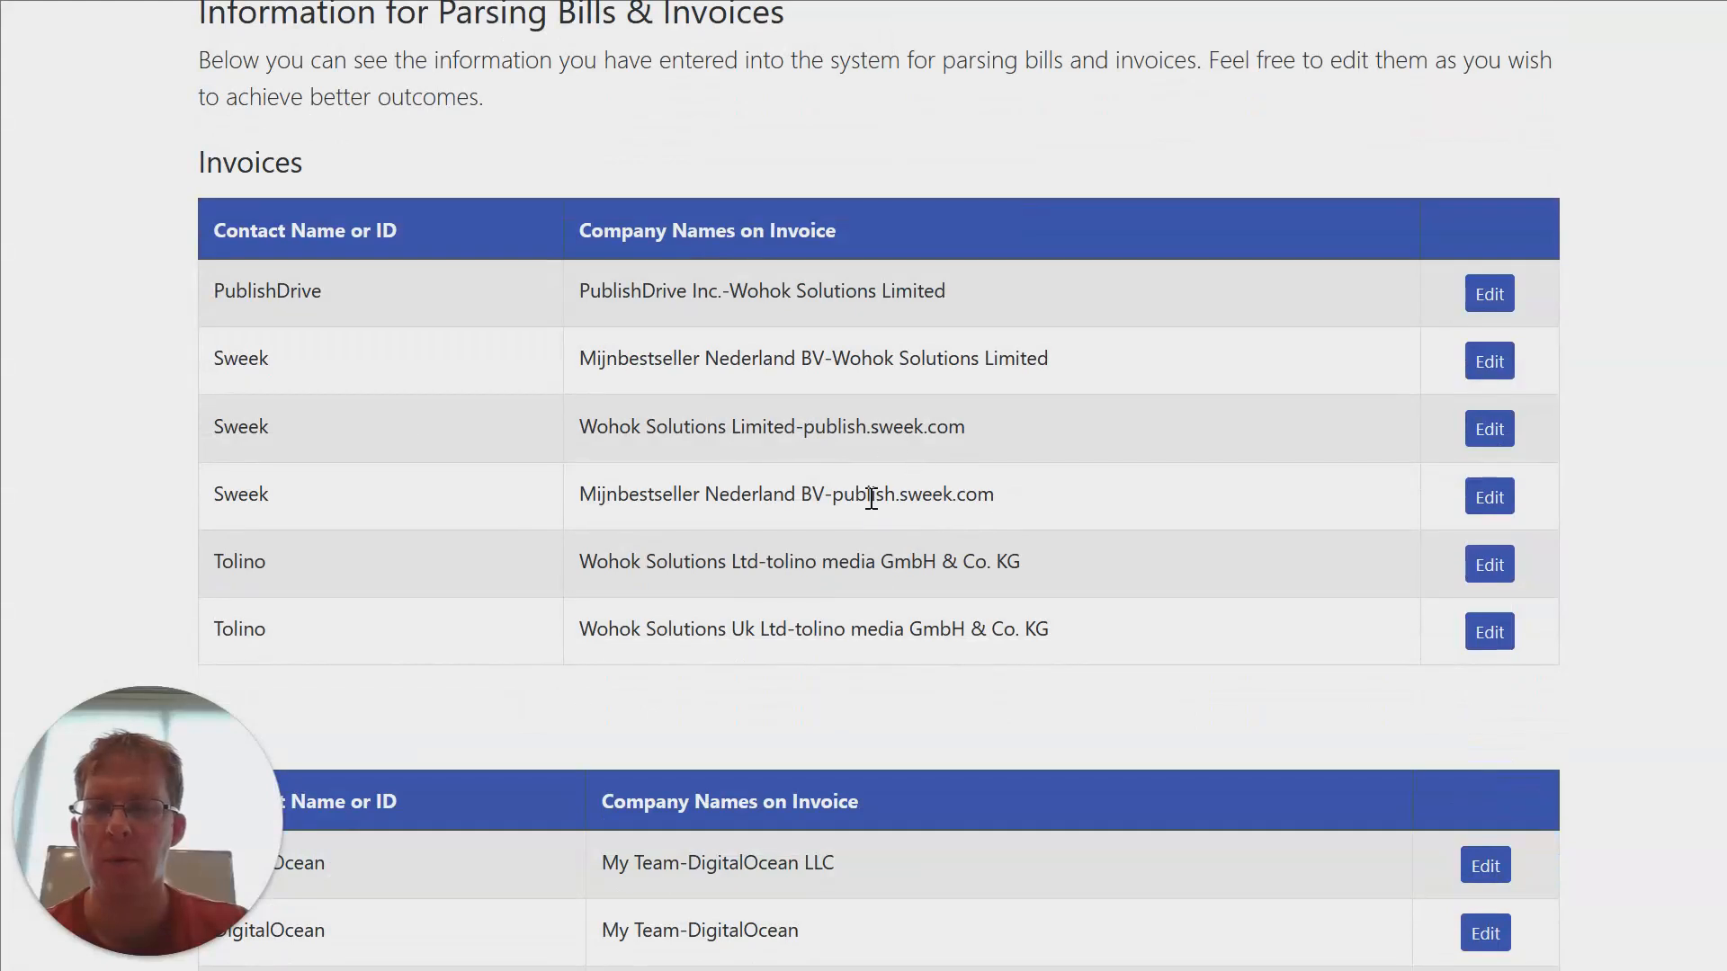
scroll(906, 353, down, 1)
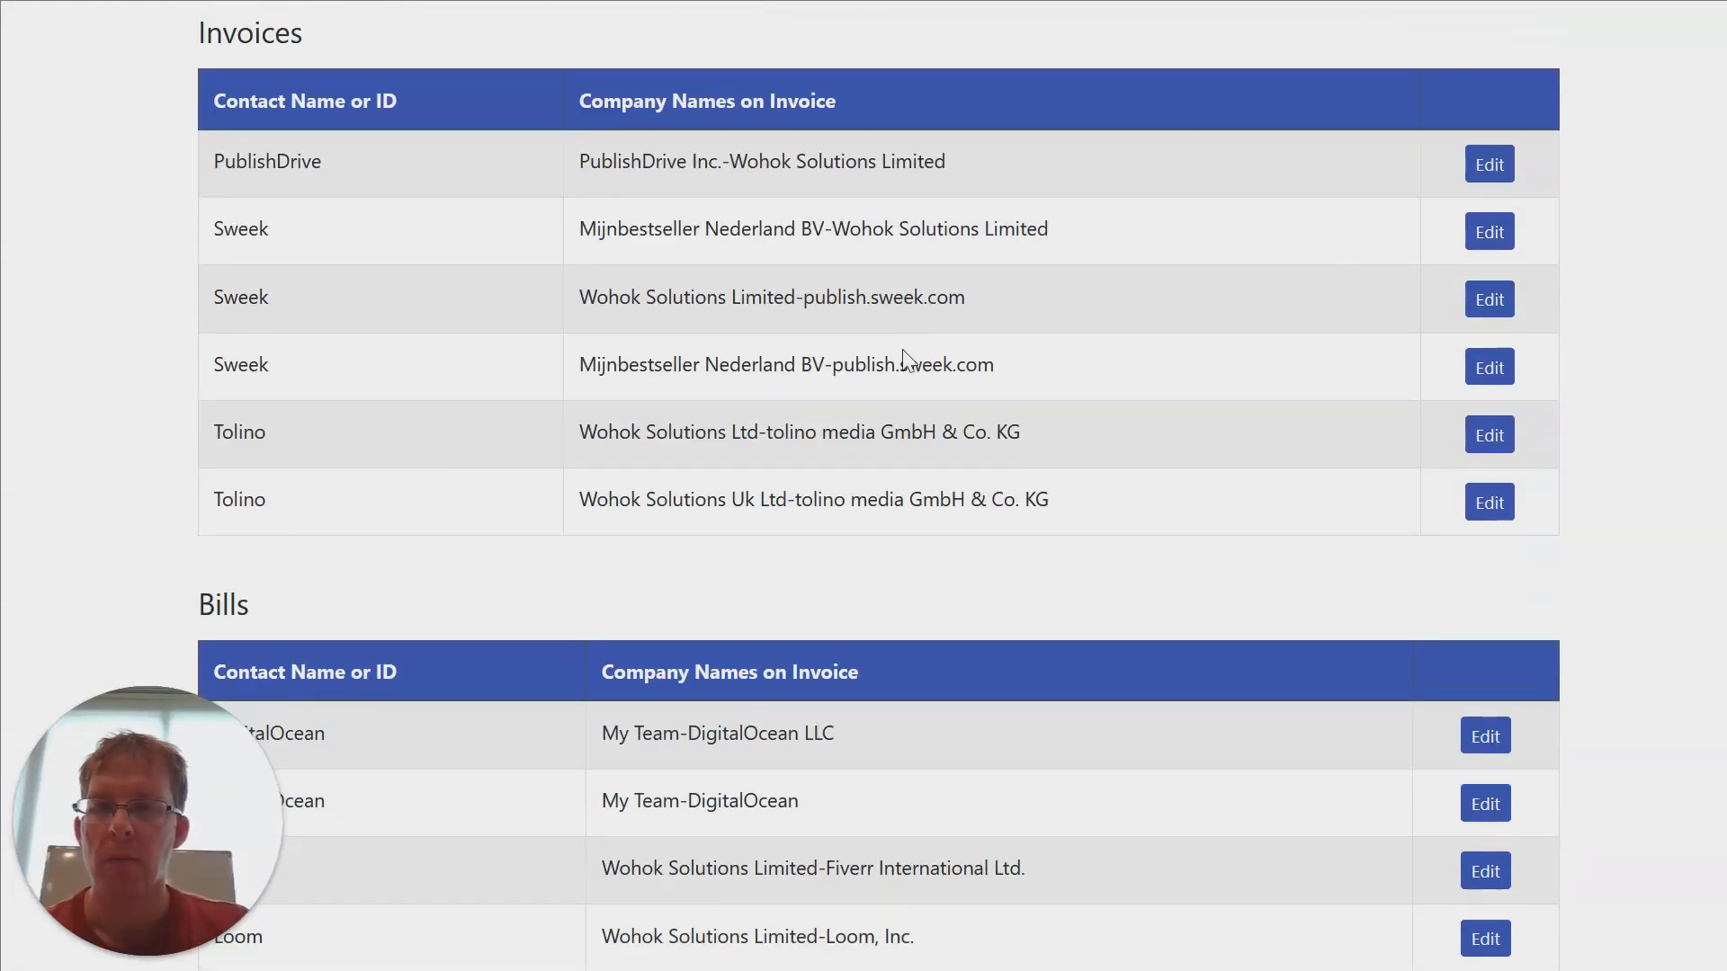
scroll(895, 344, up, 1)
triple_click(334, 27)
scroll(802, 347, down, 6)
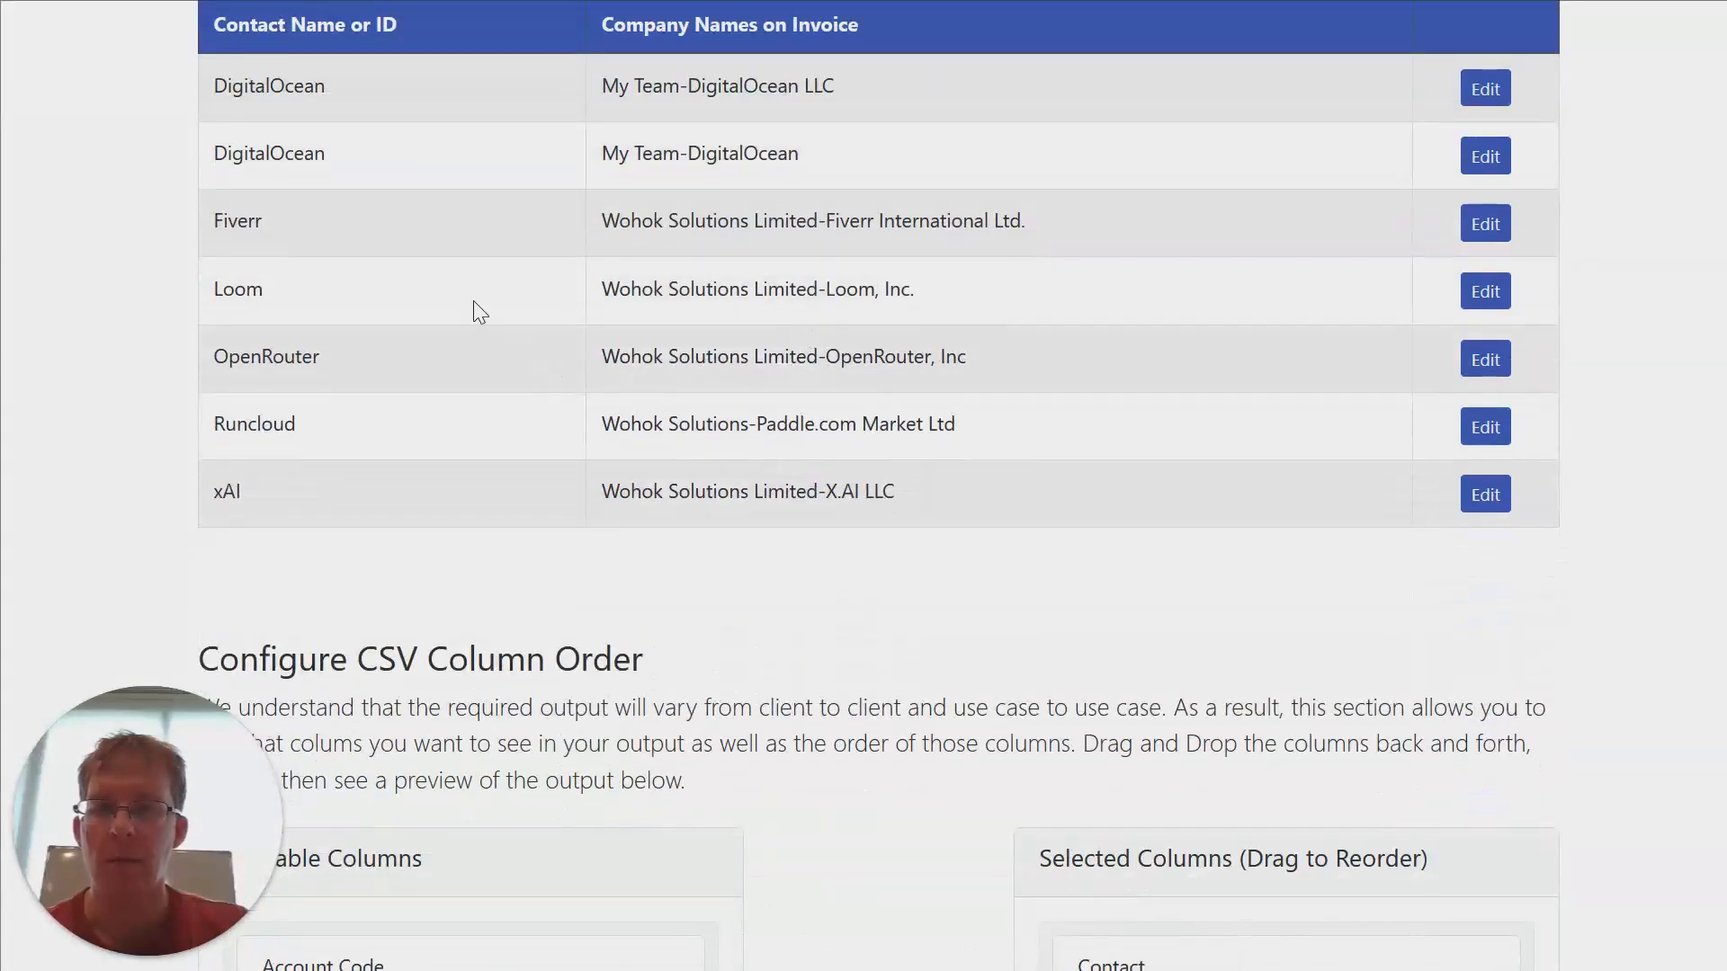
Open the Loom entry under Bills for editing, review its saved settings, and go back to the workspace
double_click(239, 290)
click(1489, 293)
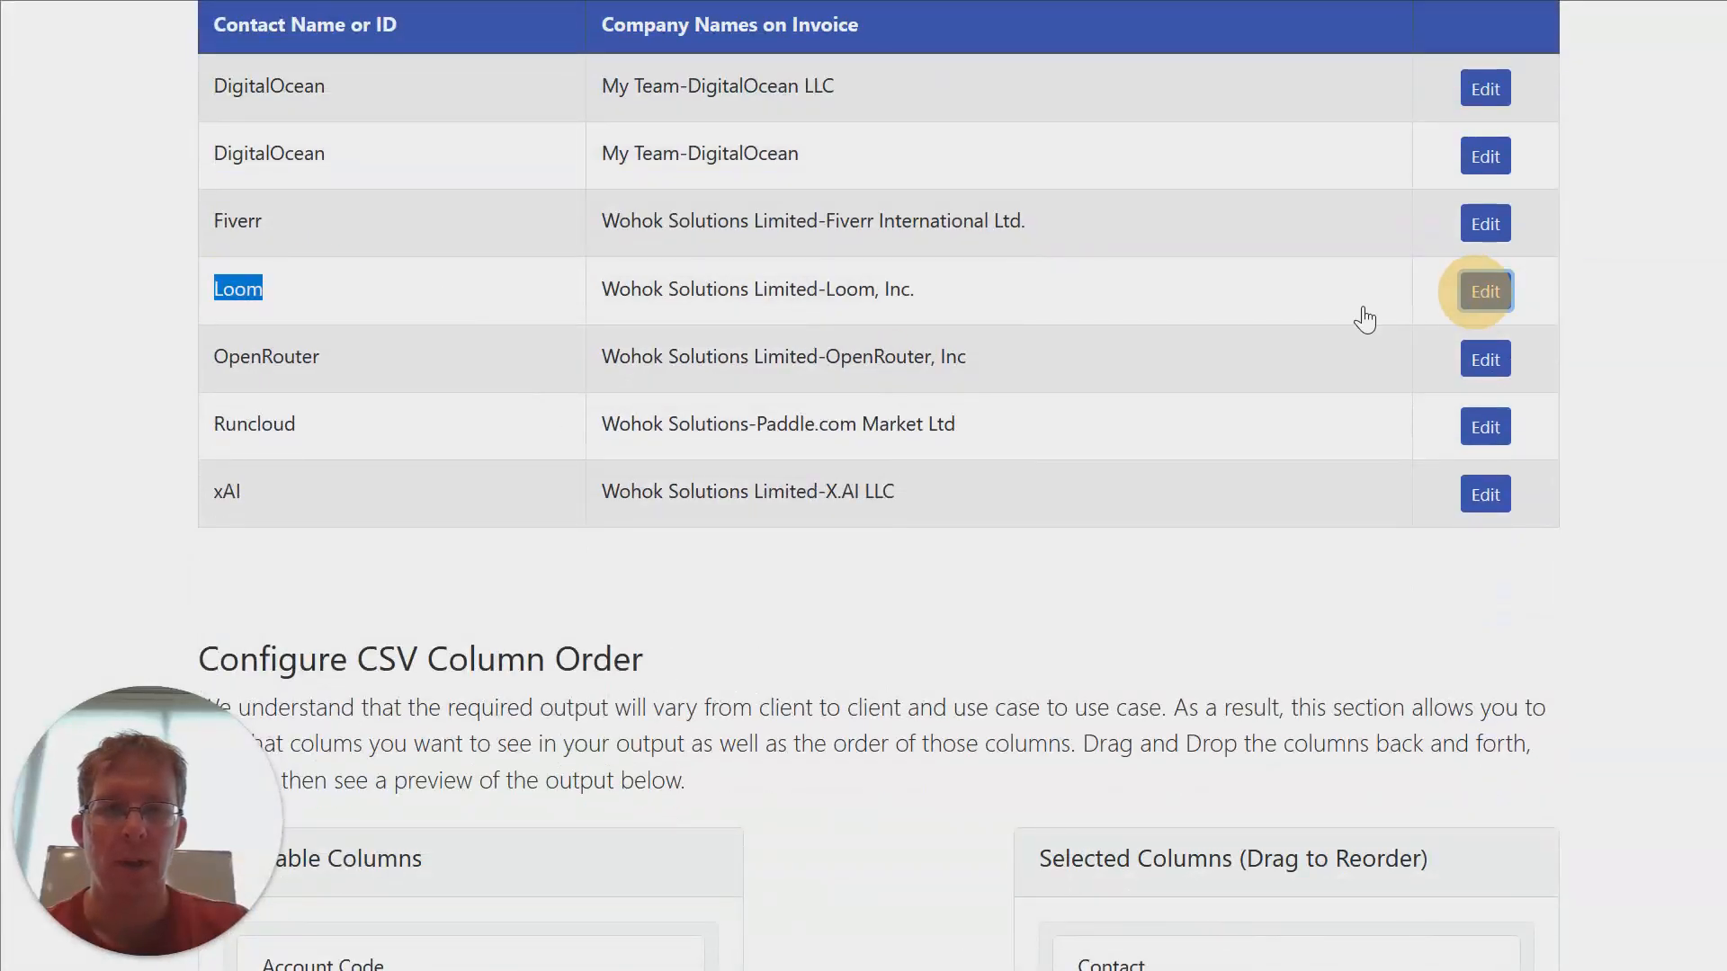
scroll(1129, 322, down, 10)
scroll(1080, 390, up, 10)
scroll(999, 389, down, 7)
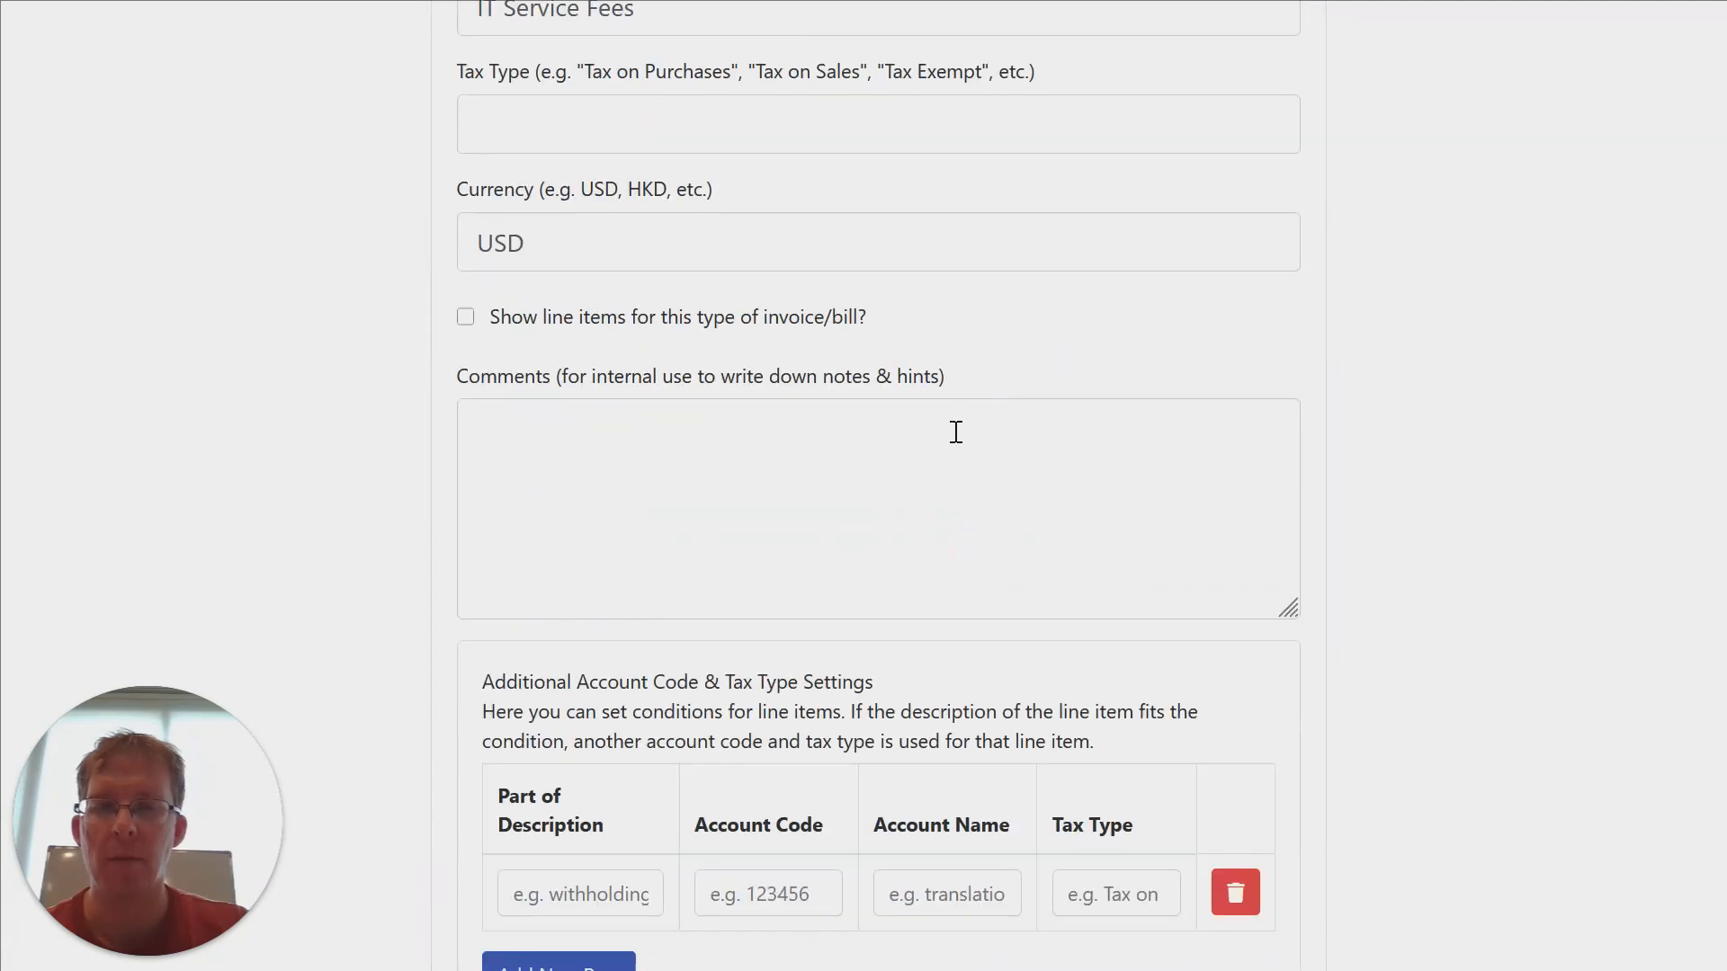
scroll(952, 432, up, 7)
click(243, 8)
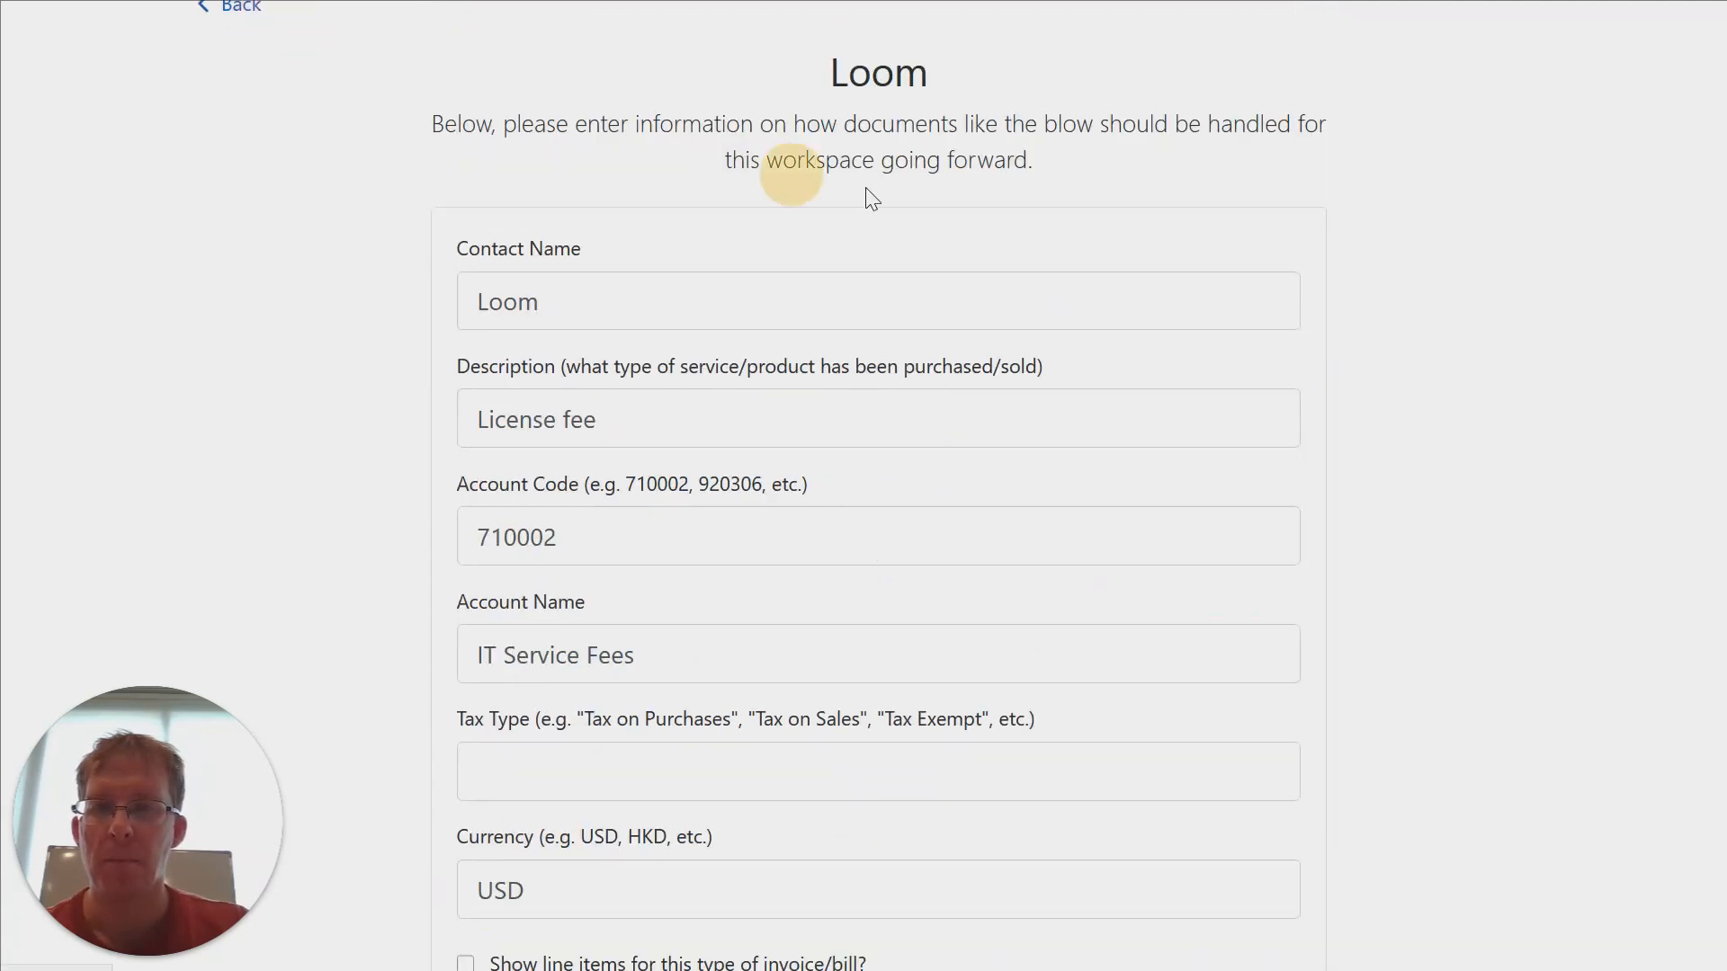
Look through the workspace's upload area, finished tasks and parsing information down to the CSV column order configuration
scroll(853, 207, down, 3)
scroll(856, 213, down, 15)
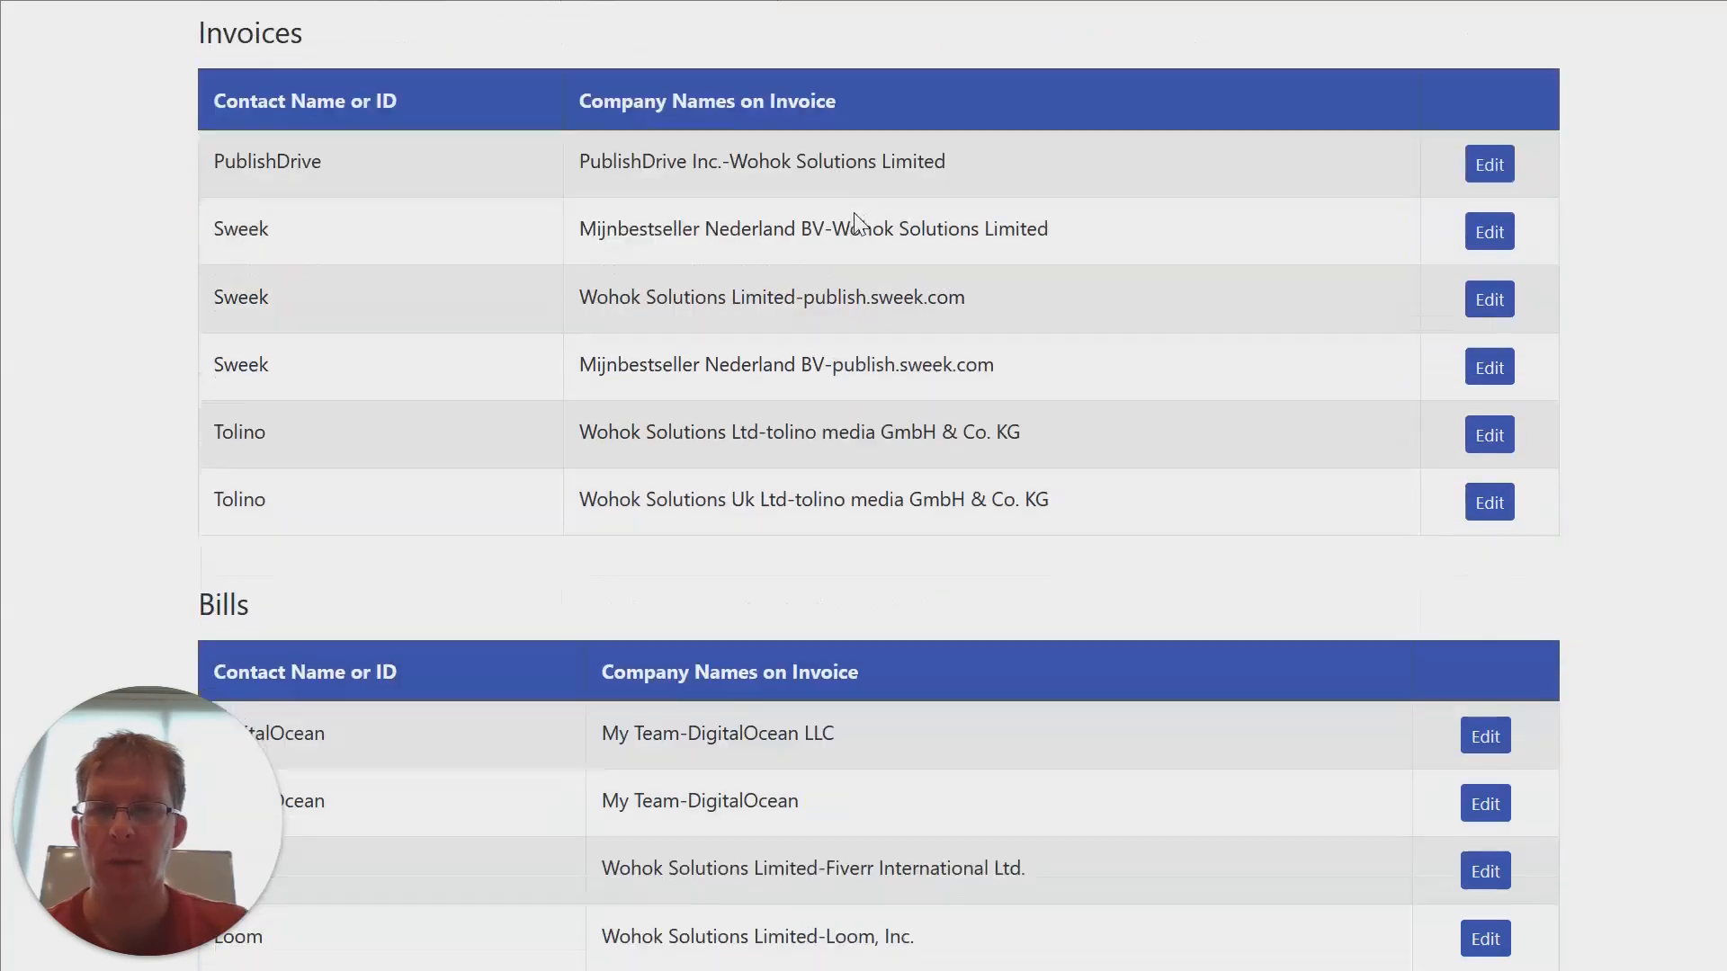
scroll(859, 223, up, 1)
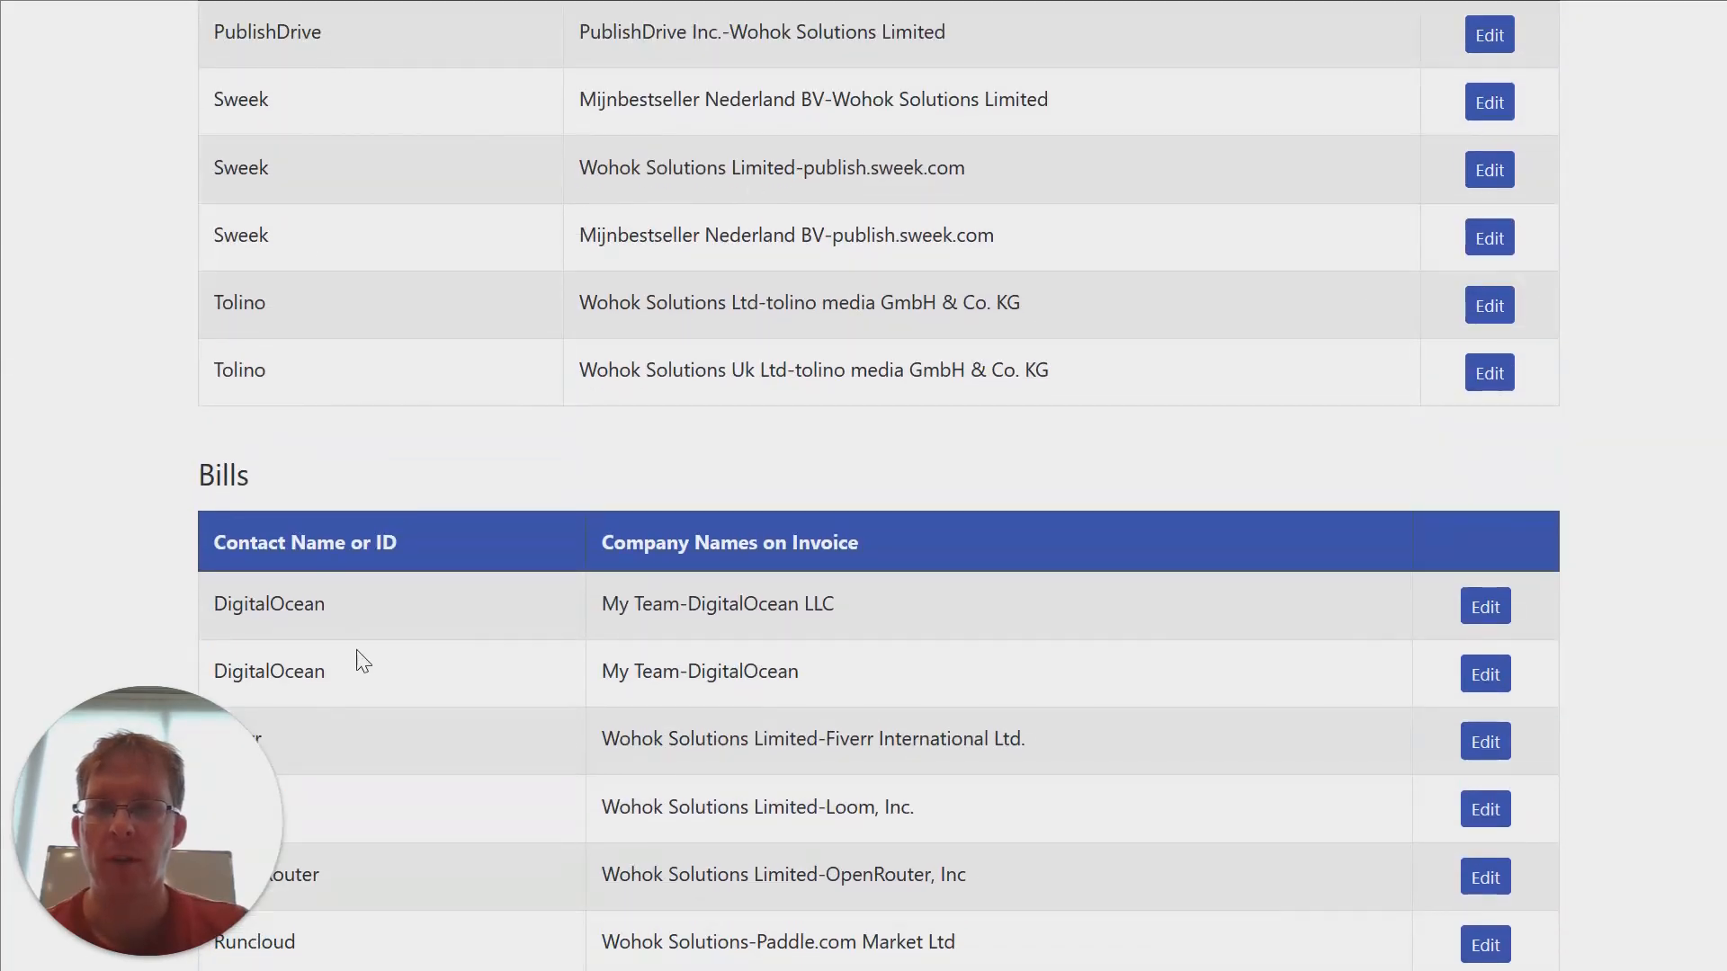
scroll(721, 444, up, 15)
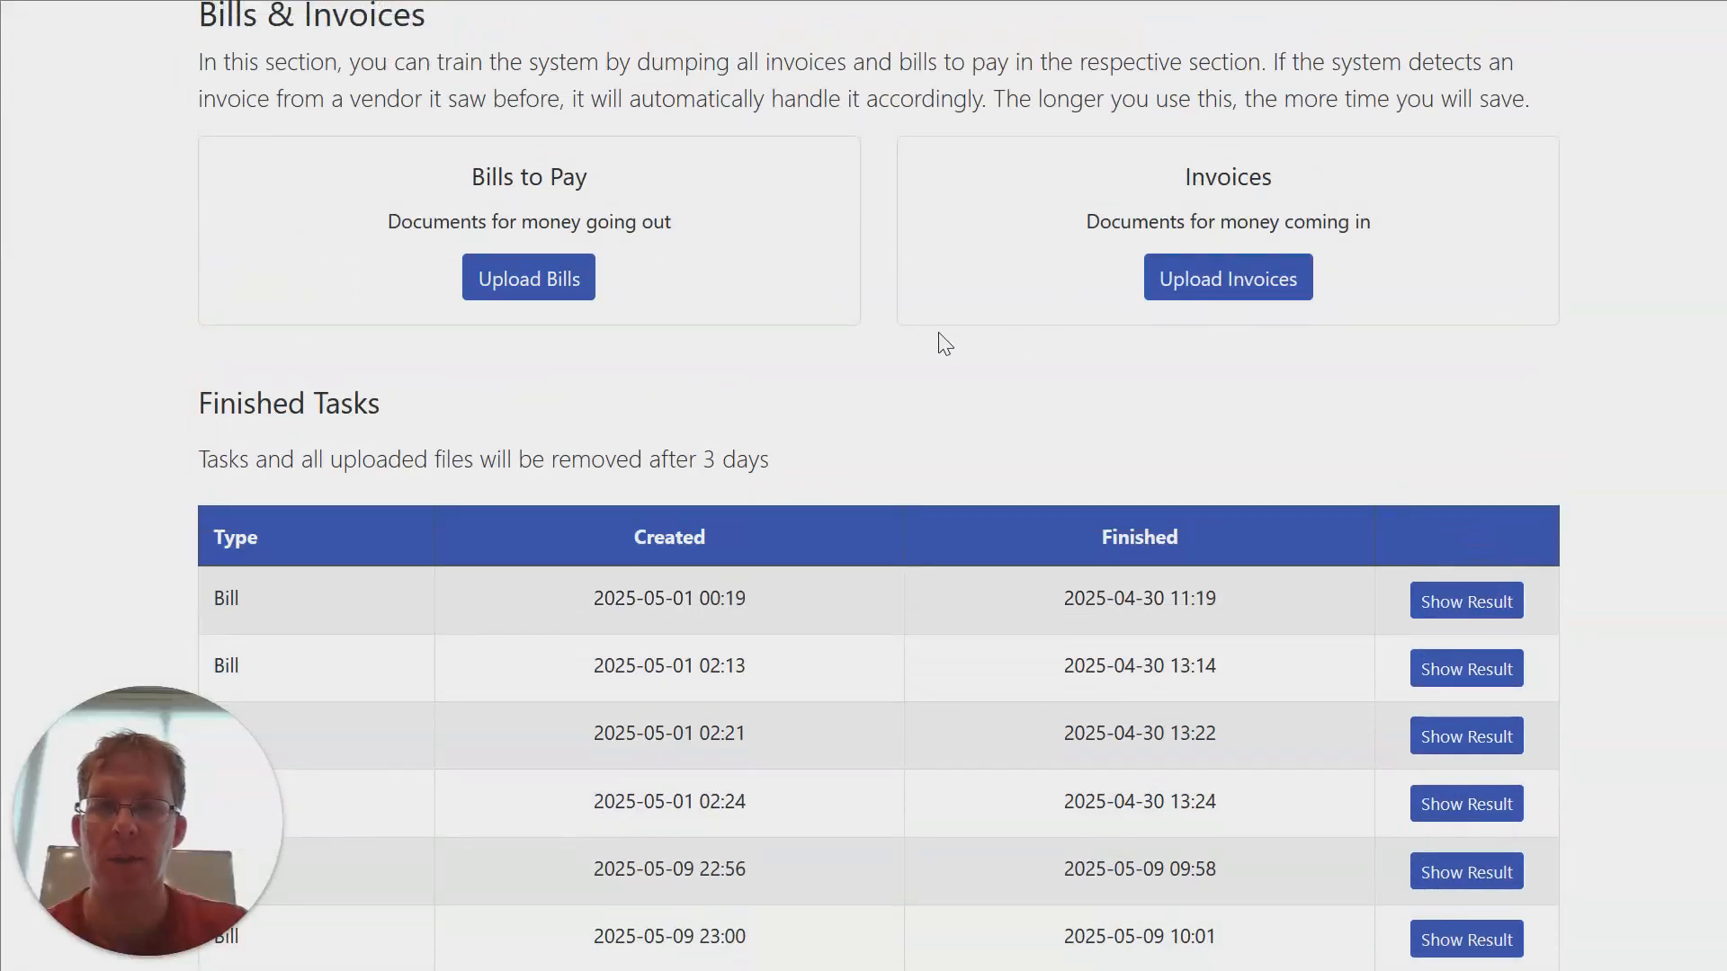
scroll(936, 338, down, 6)
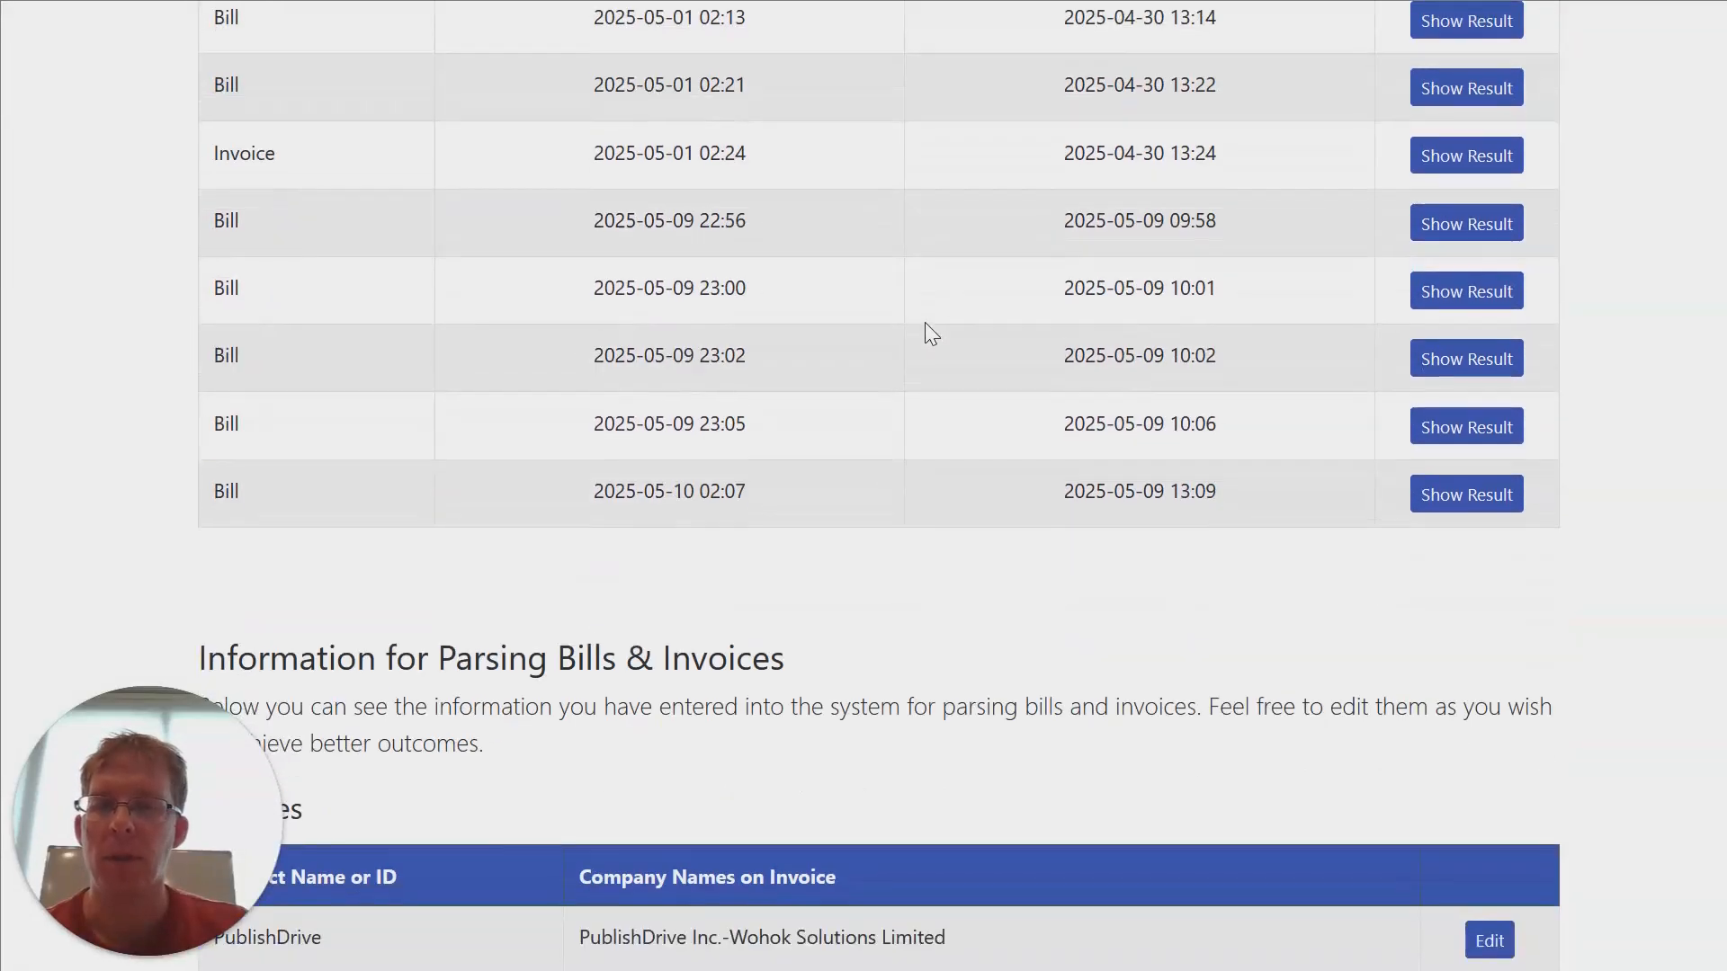
scroll(926, 324, down, 5)
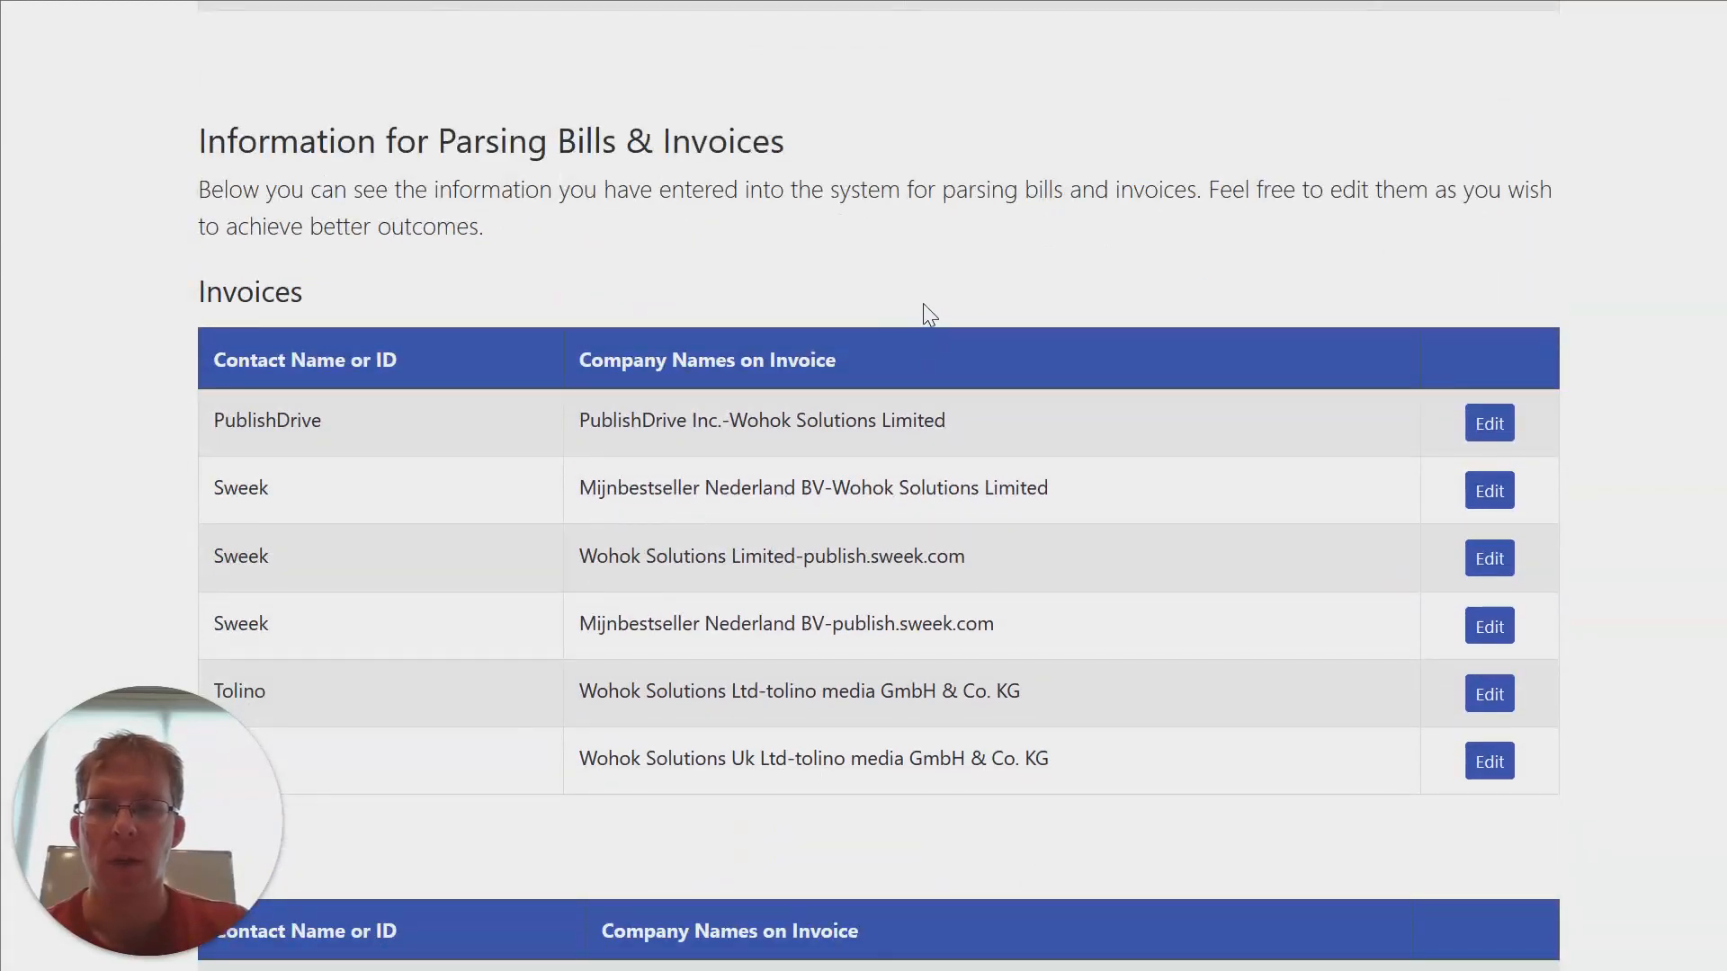
scroll(927, 315, down, 10)
scroll(931, 314, down, 2)
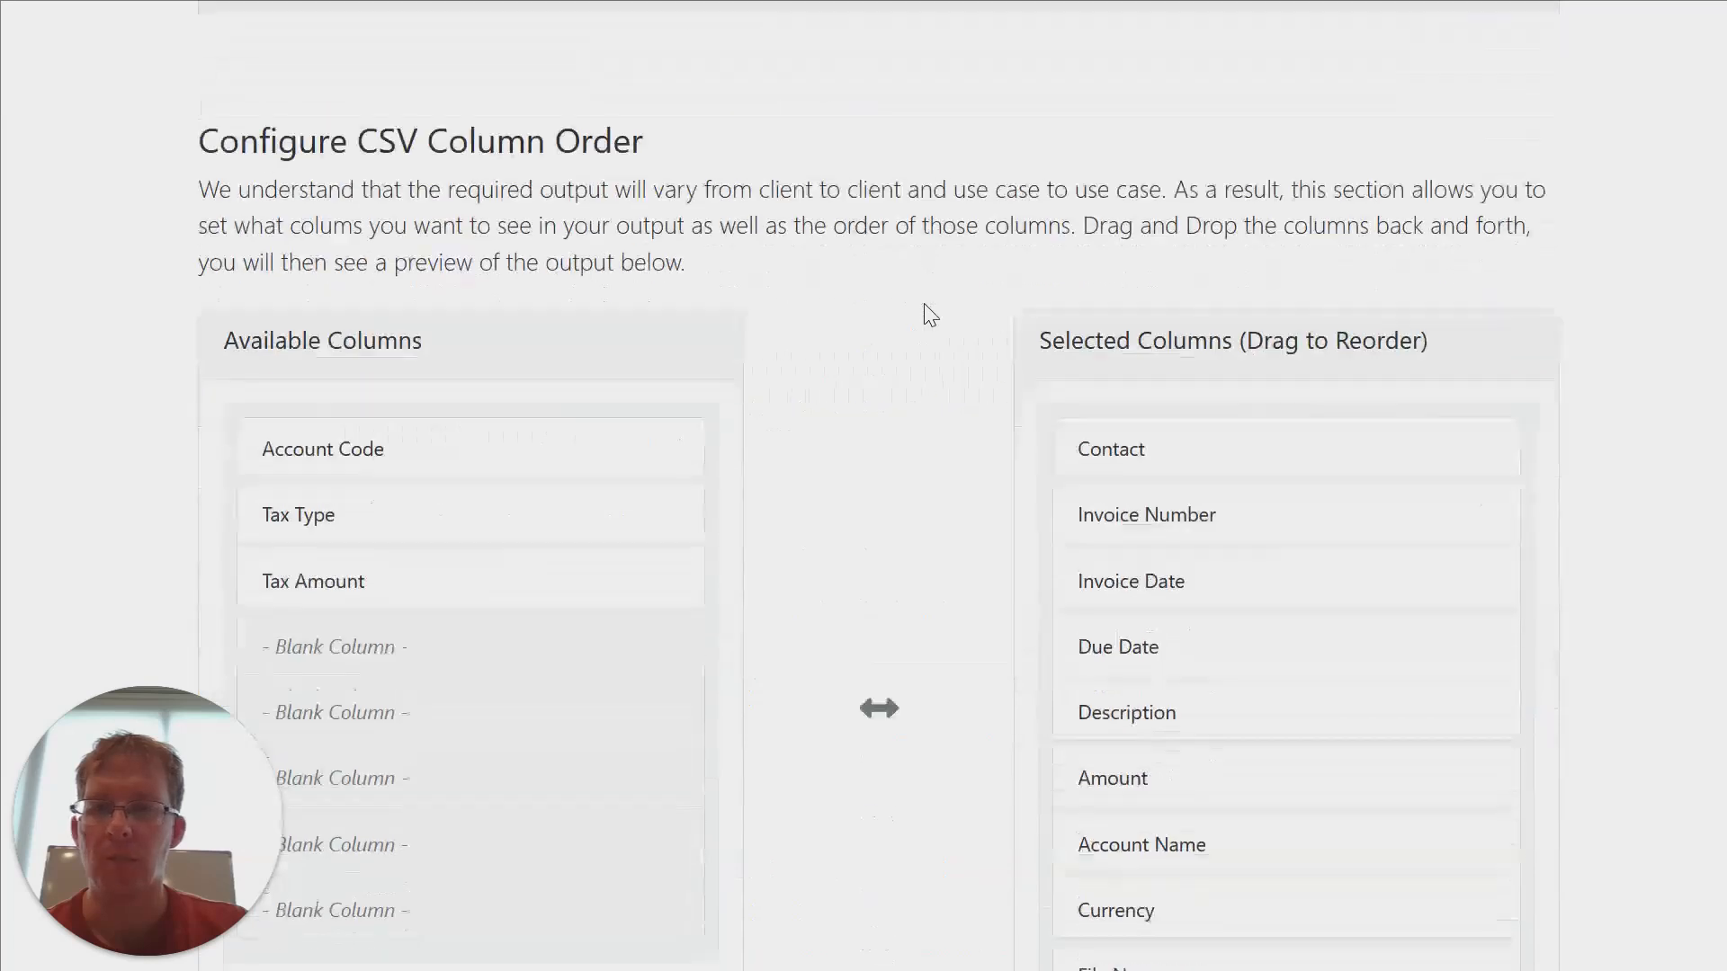
Examine the available and selected columns in the CSV column order configuration and the preview of the CSV output
scroll(933, 311, down, 1)
scroll(935, 308, up, 1)
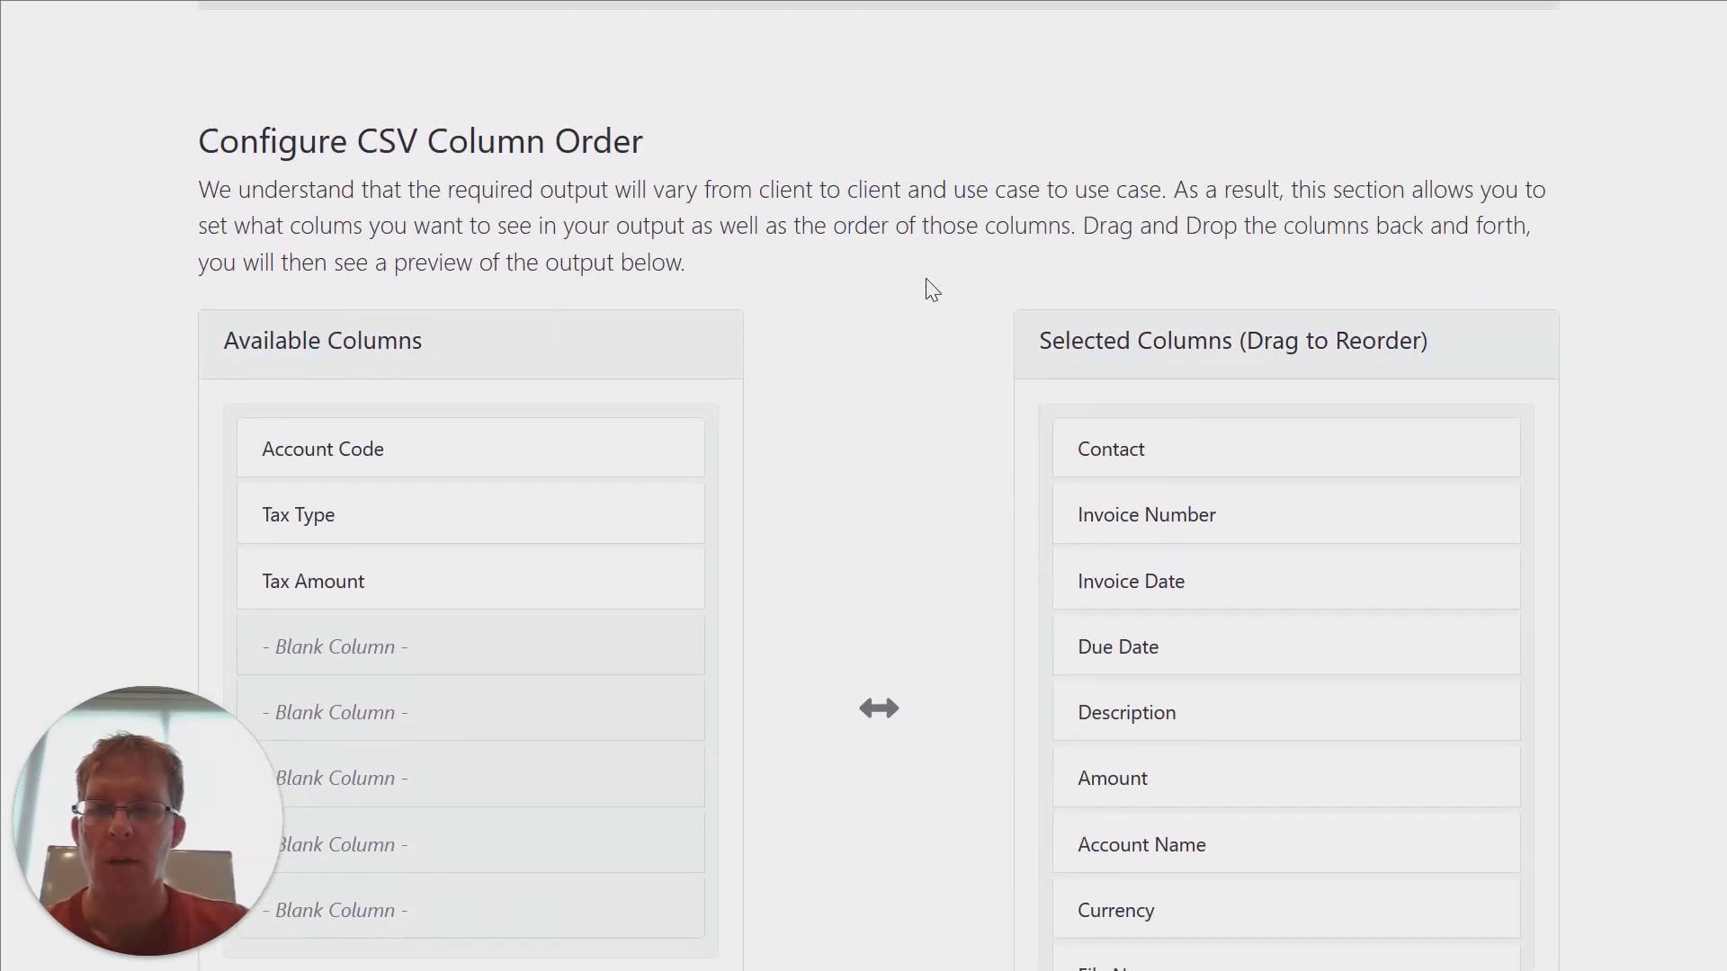
triple_click(427, 137)
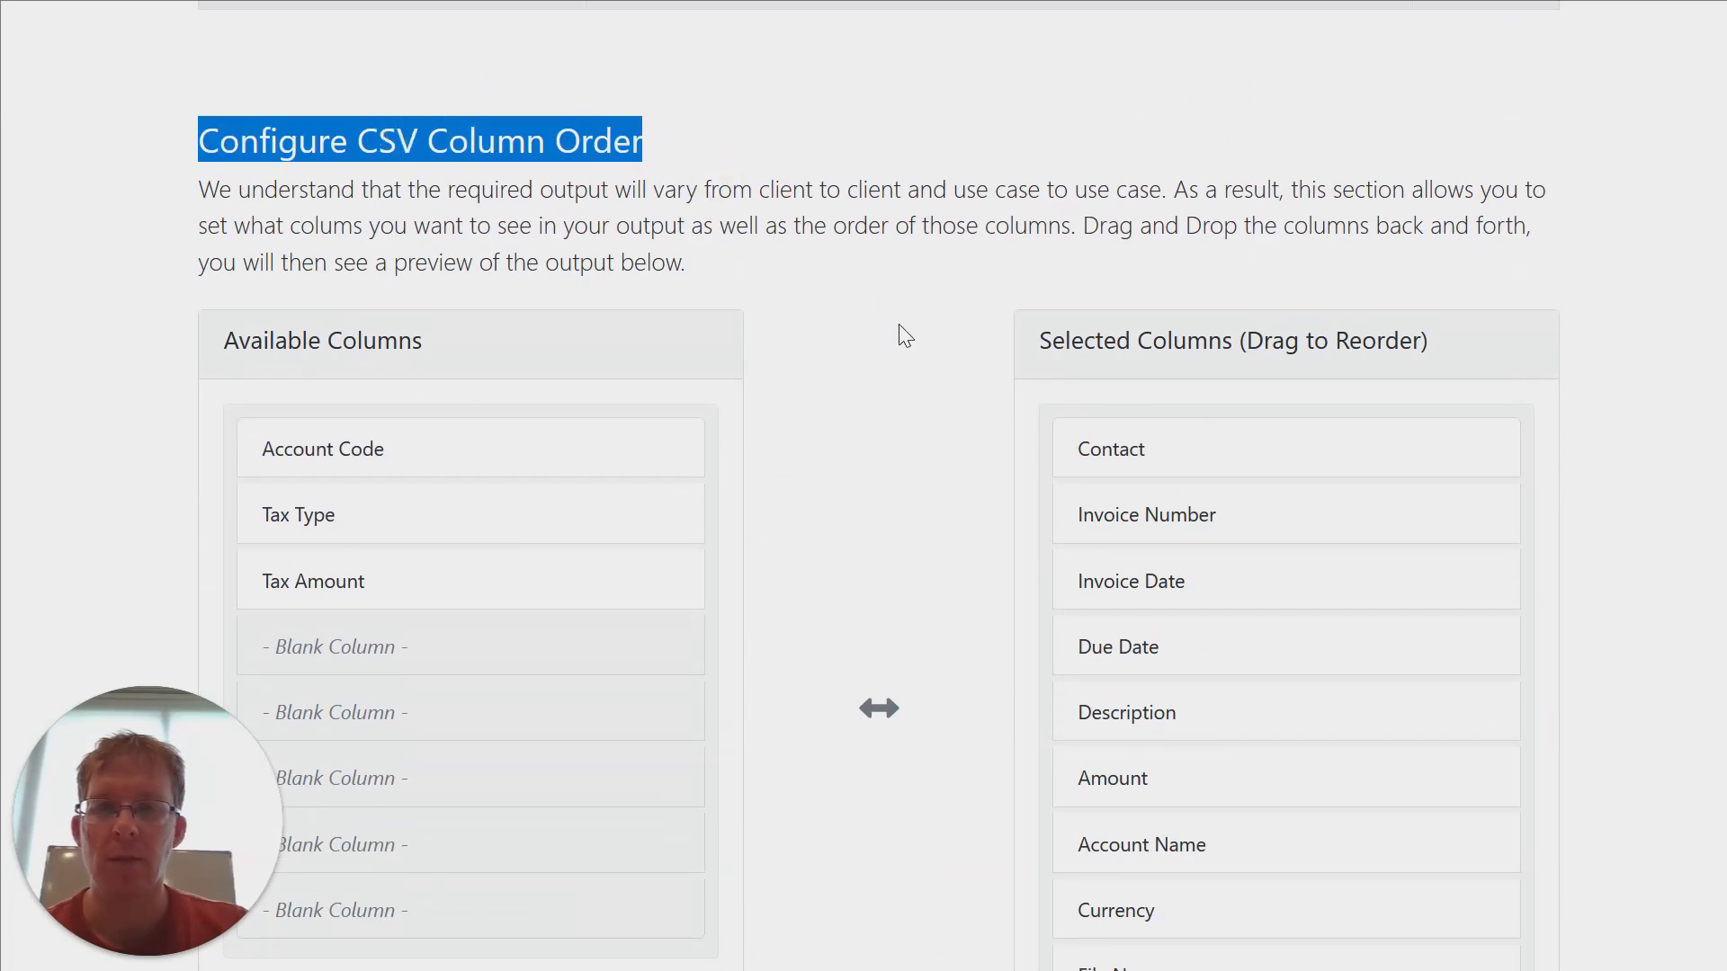
scroll(906, 336, down, 3)
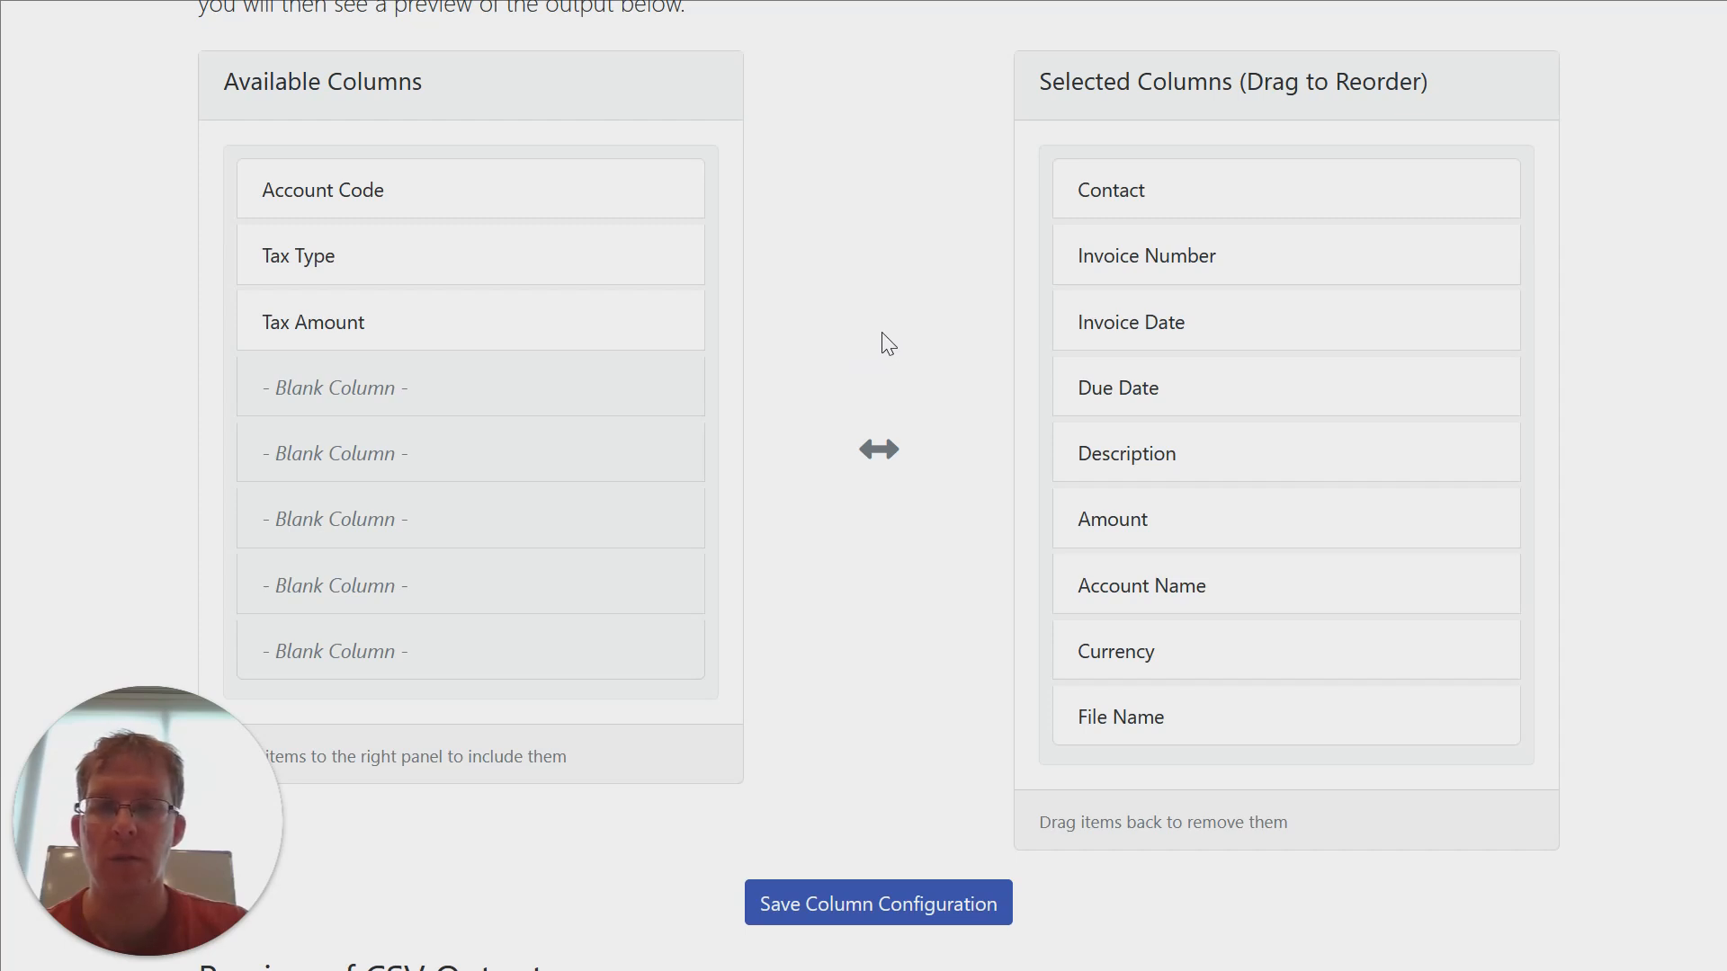
scroll(886, 342, down, 7)
scroll(267, 371, down, 2)
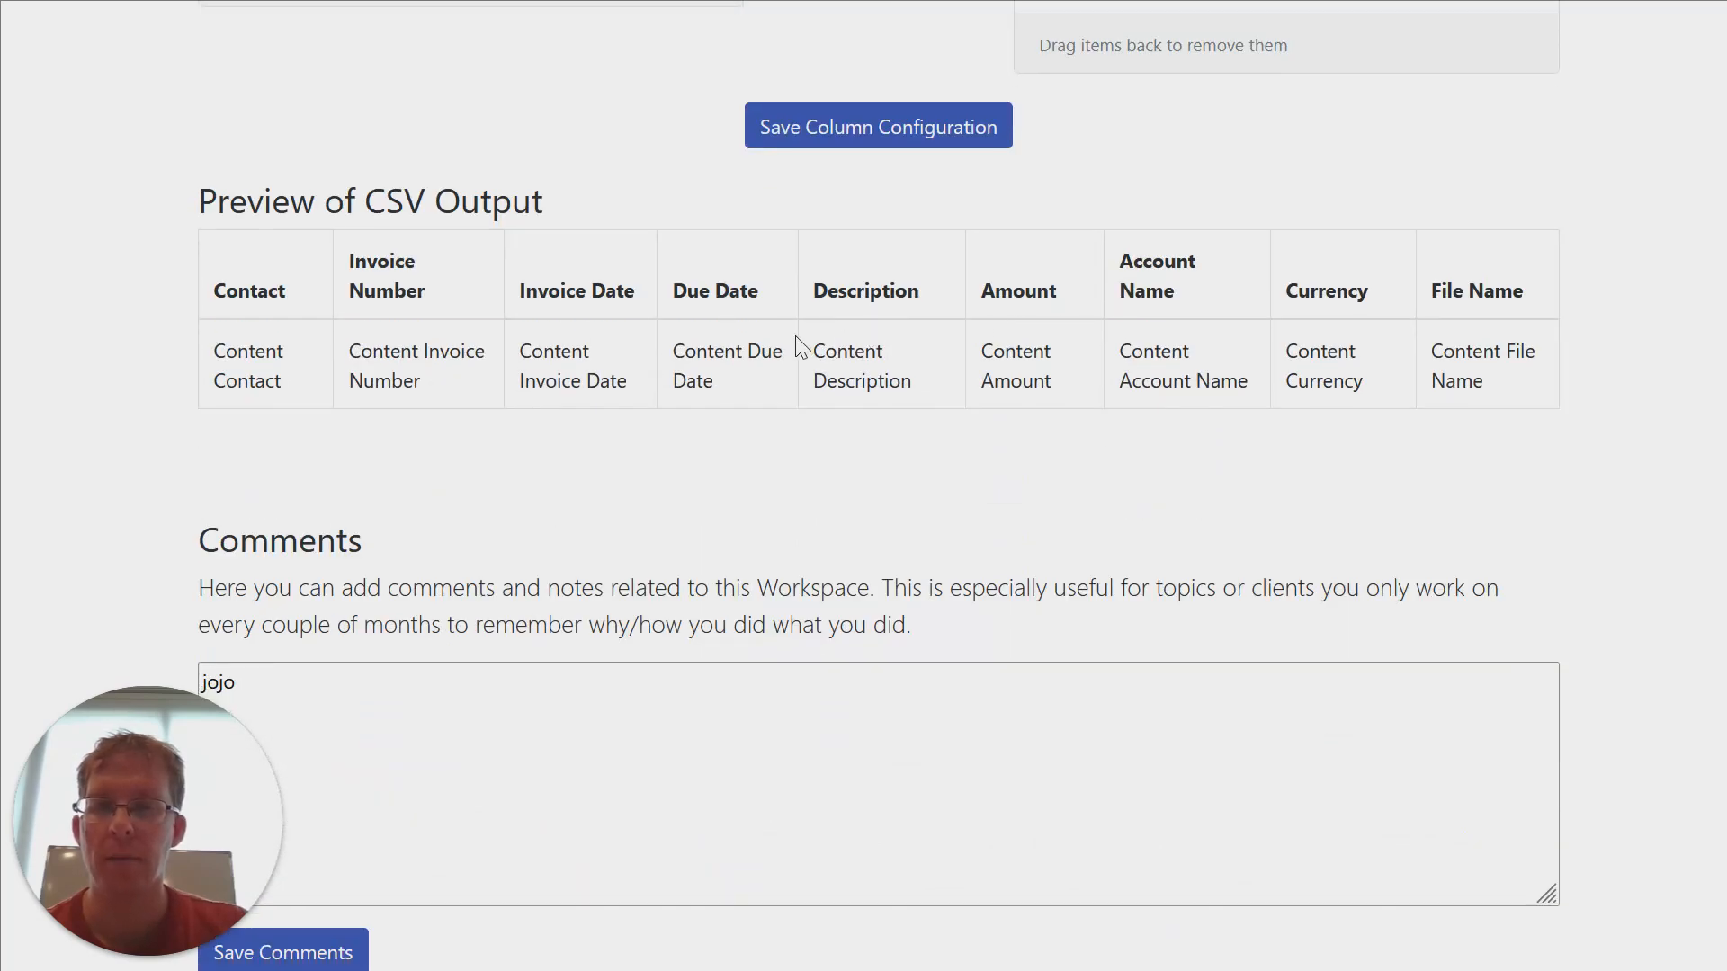
Look at the workspace's Comments section, select the existing note text, and return to the Bills & Invoices upload area
scroll(800, 347, down, 2)
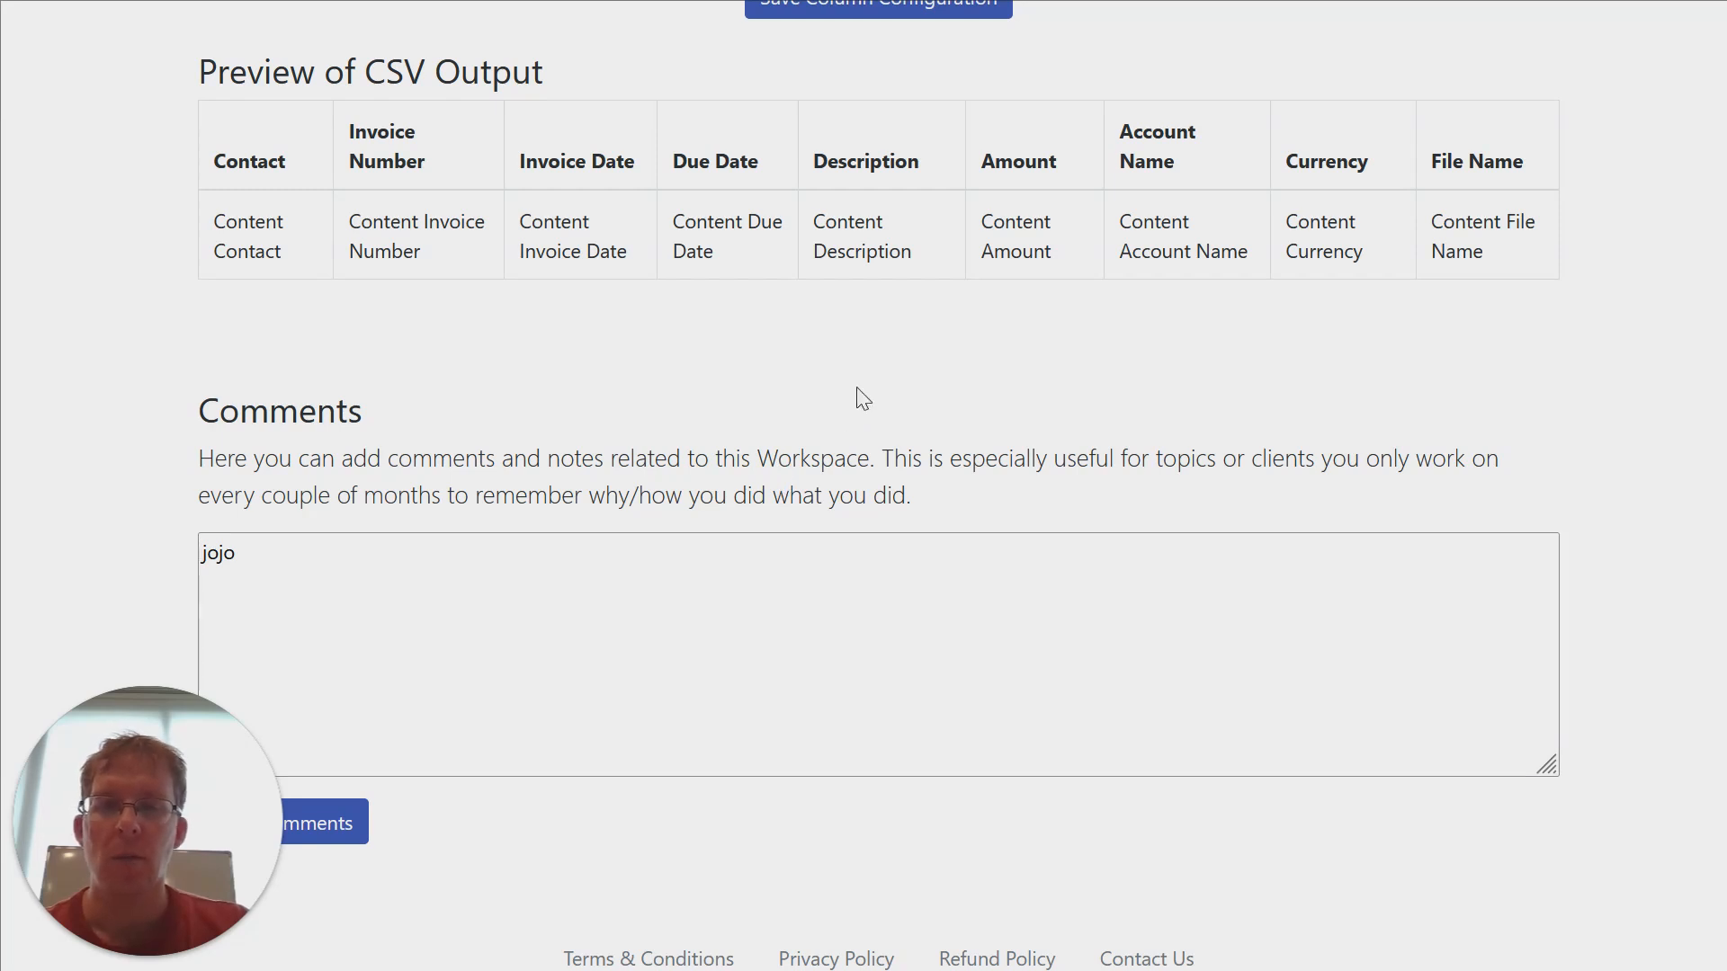
click(666, 574)
key(ctrl+a)
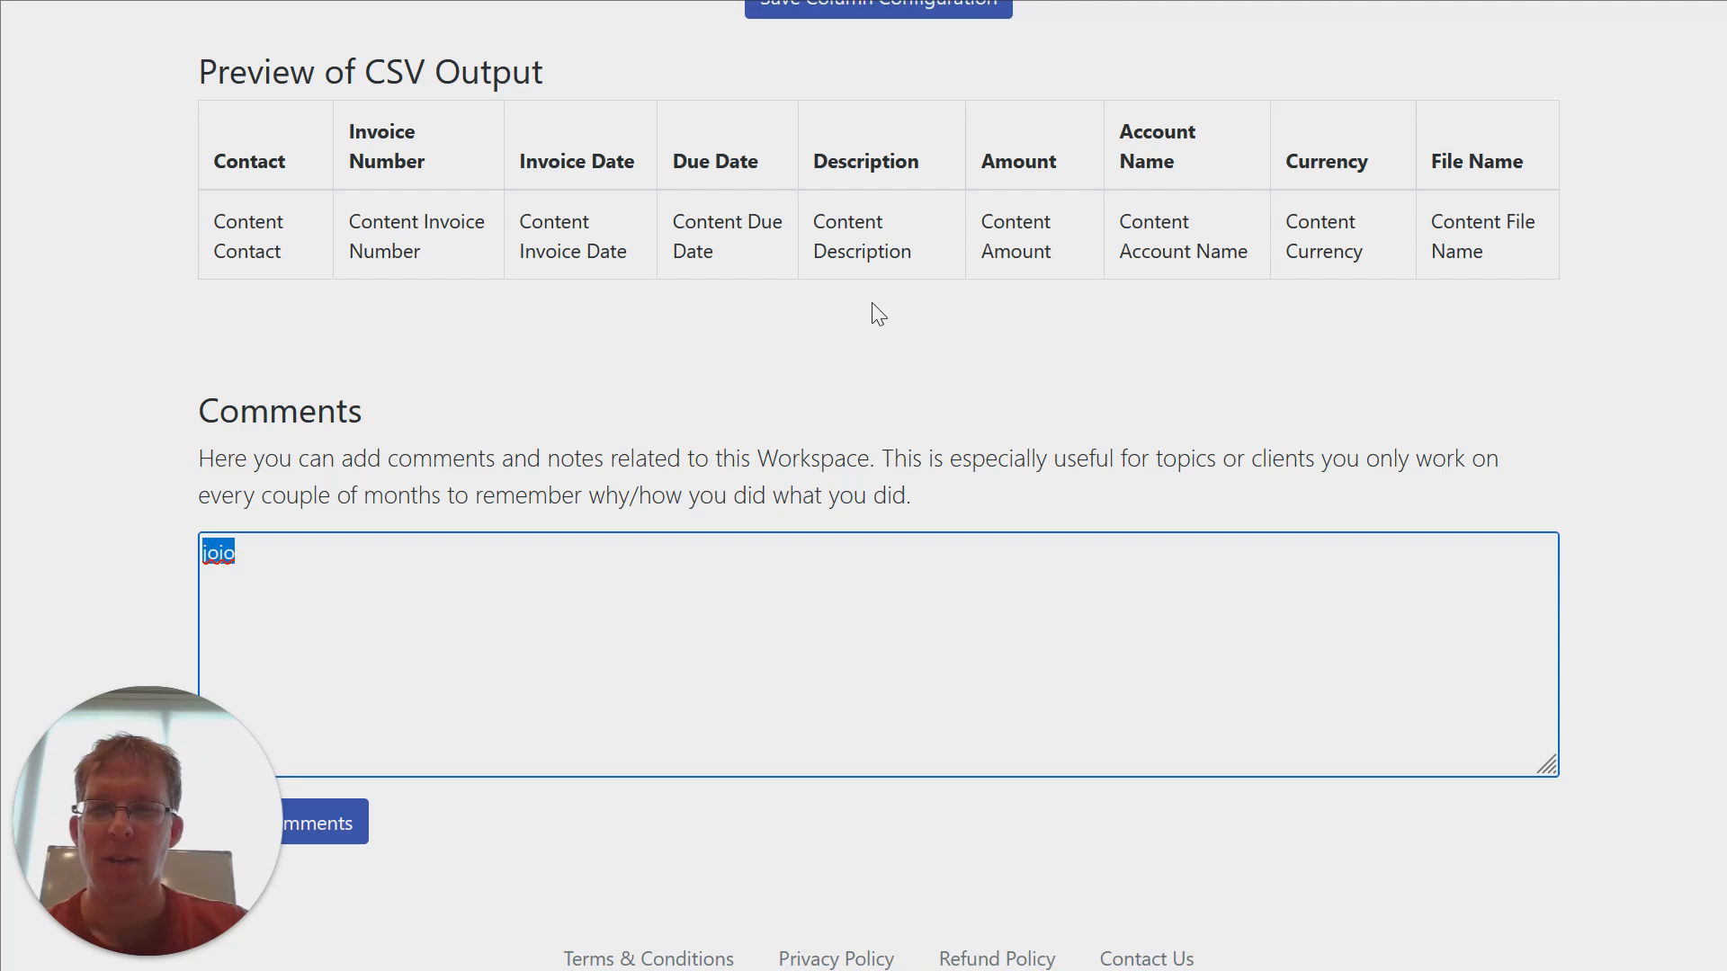
scroll(878, 314, up, 20)
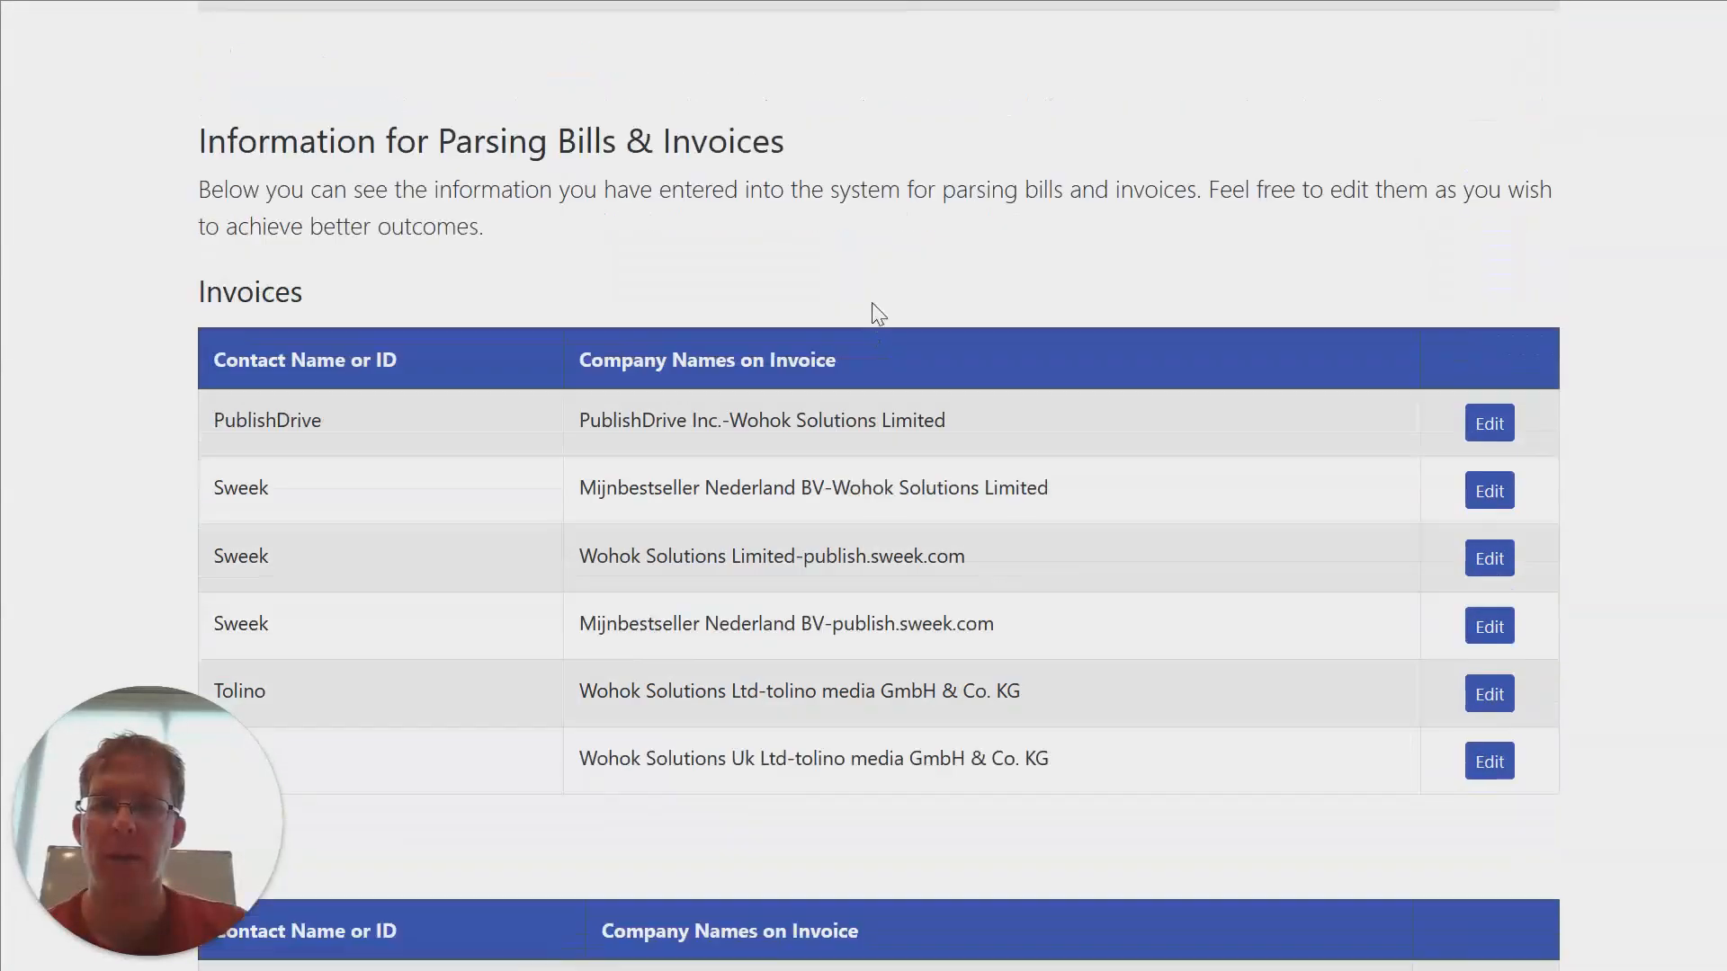
scroll(877, 314, up, 15)
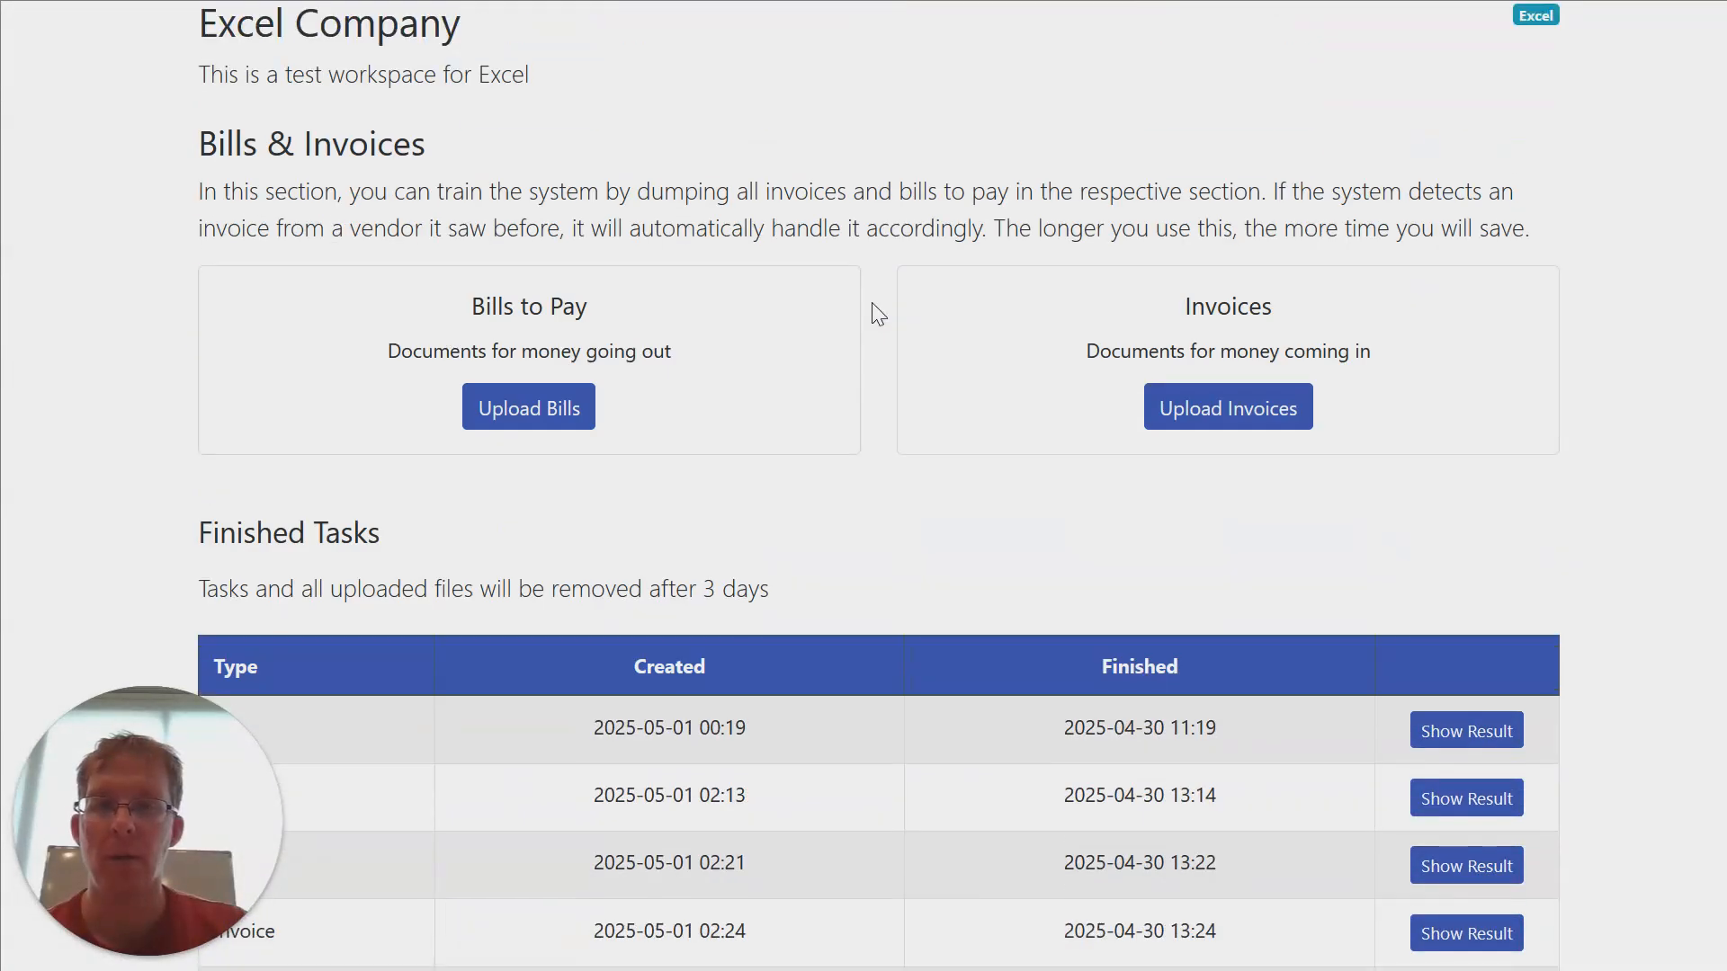